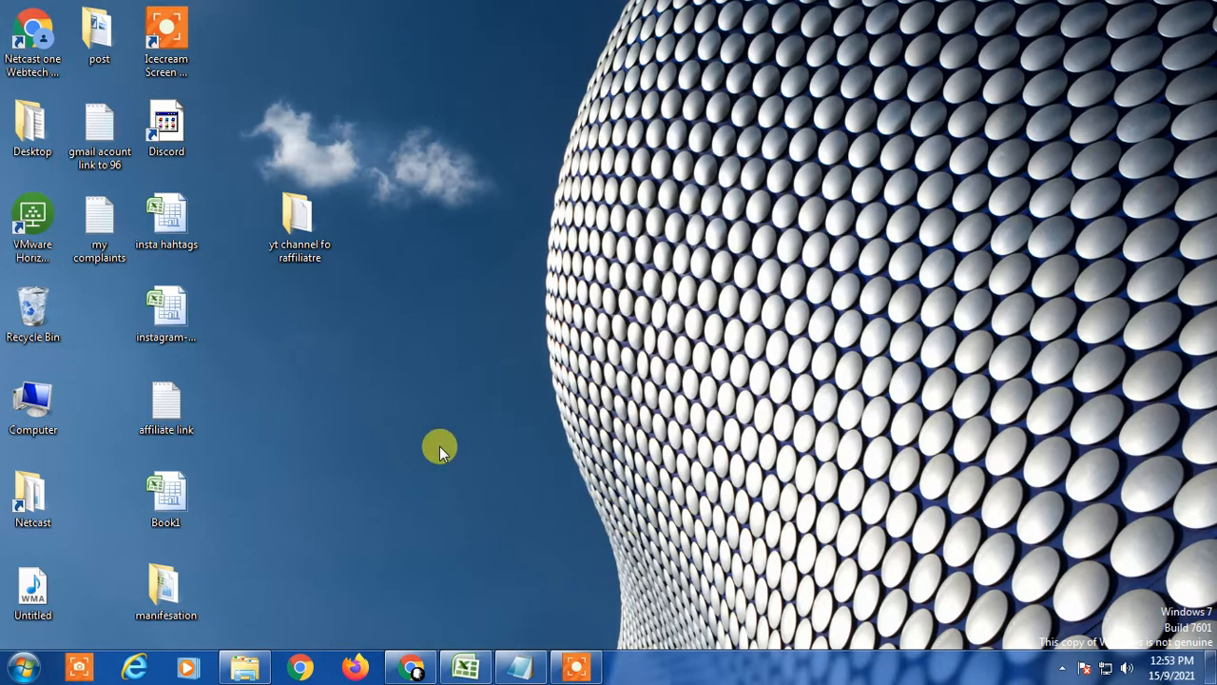
Restore the Book1 workbook from the taskbar and select the mask entry in C8.
{"action": "left_click", "coordinate": [471, 669]}
{"action": "left_click", "coordinate": [394, 385]}
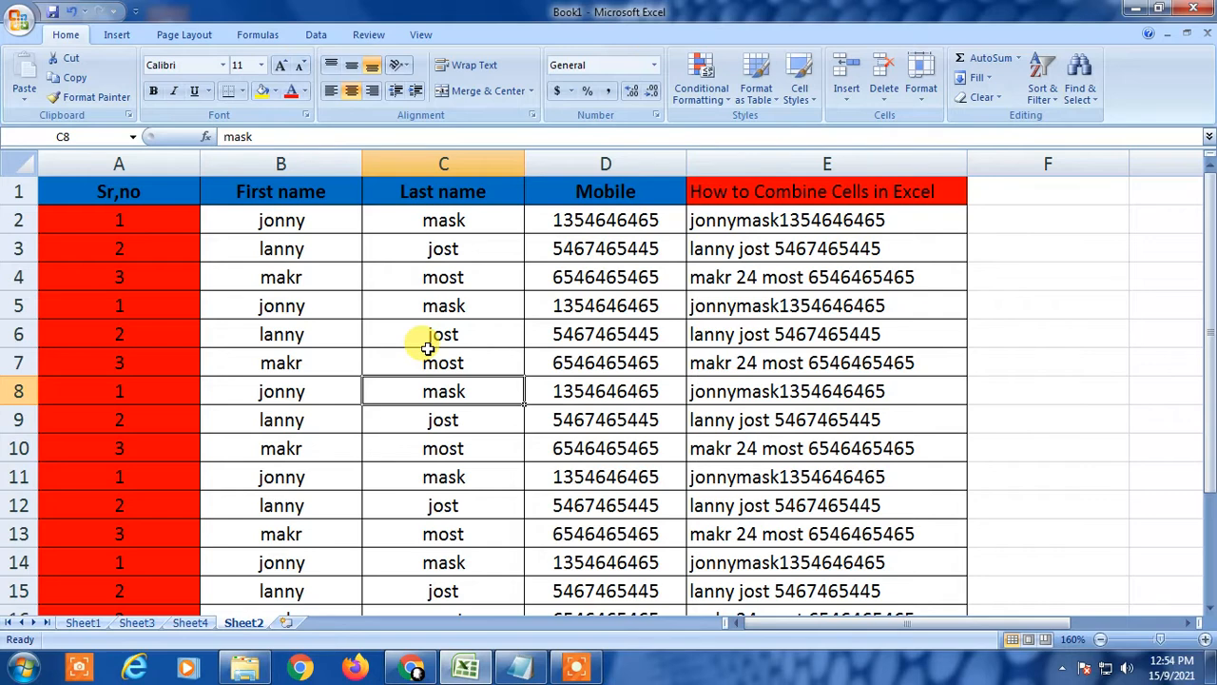
Browse the table's cells, checking names, mobile numbers and combined values.
{"action": "left_click", "coordinate": [737, 300]}
{"action": "left_click_drag", "start_coordinate": [1203, 228], "coordinate": [1208, 379]}
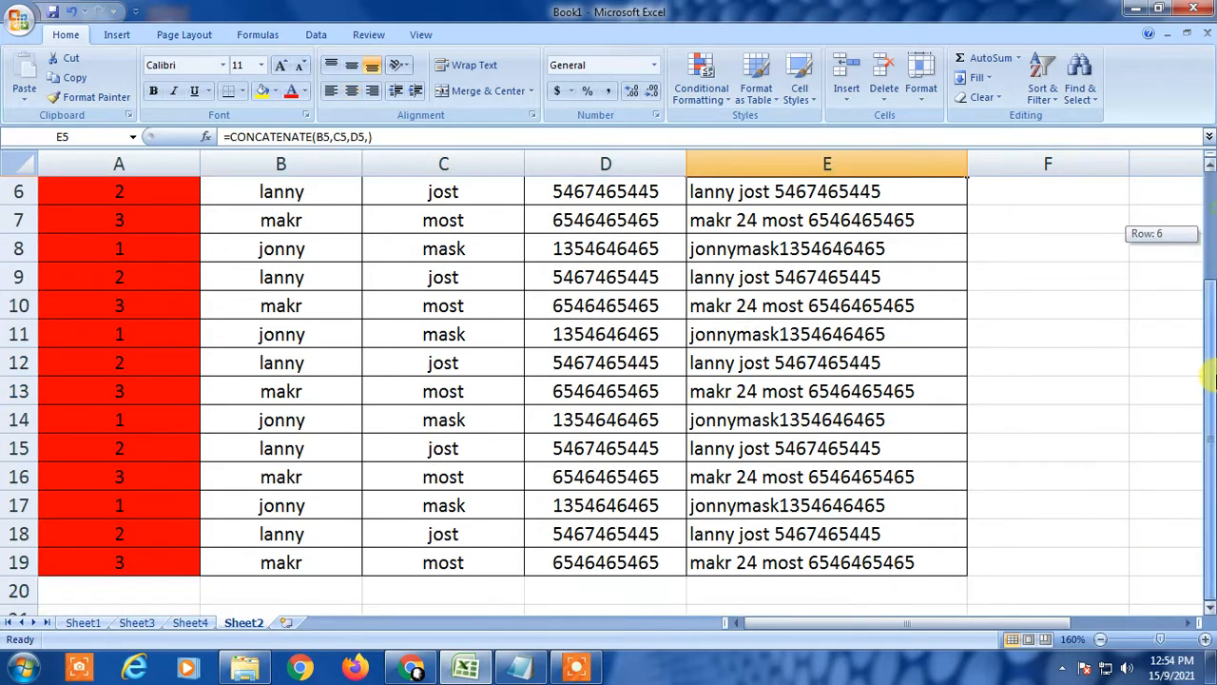
{"action": "scroll", "coordinate": [1073, 415], "scroll_direction": "up", "scroll_amount": 2}
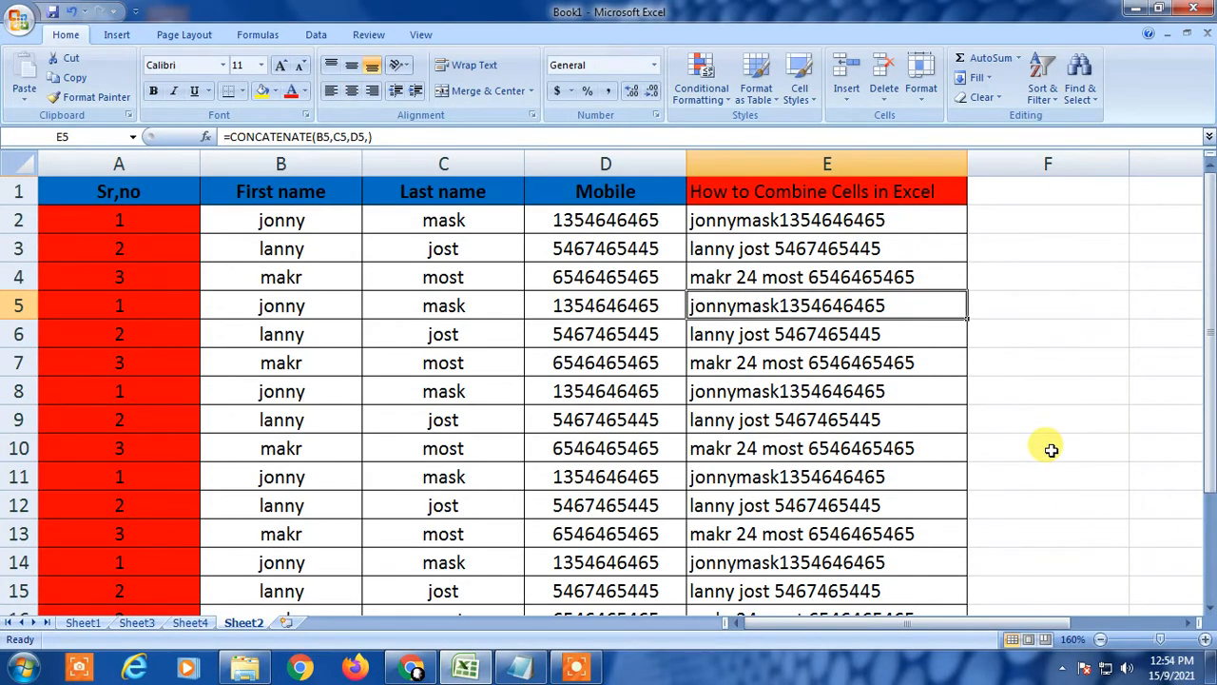
{"action": "left_click", "coordinate": [653, 415]}
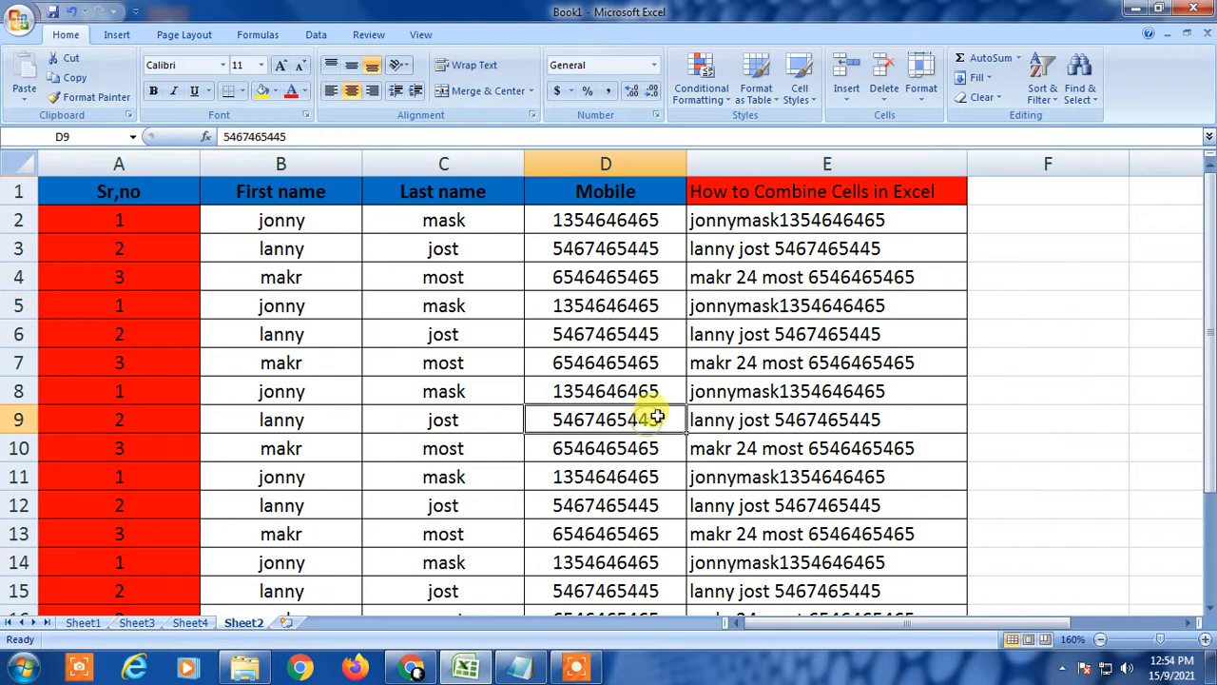
{"action": "scroll", "coordinate": [751, 504], "scroll_direction": "down", "scroll_amount": 1}
{"action": "scroll", "coordinate": [769, 524], "scroll_direction": "up", "scroll_amount": 1}
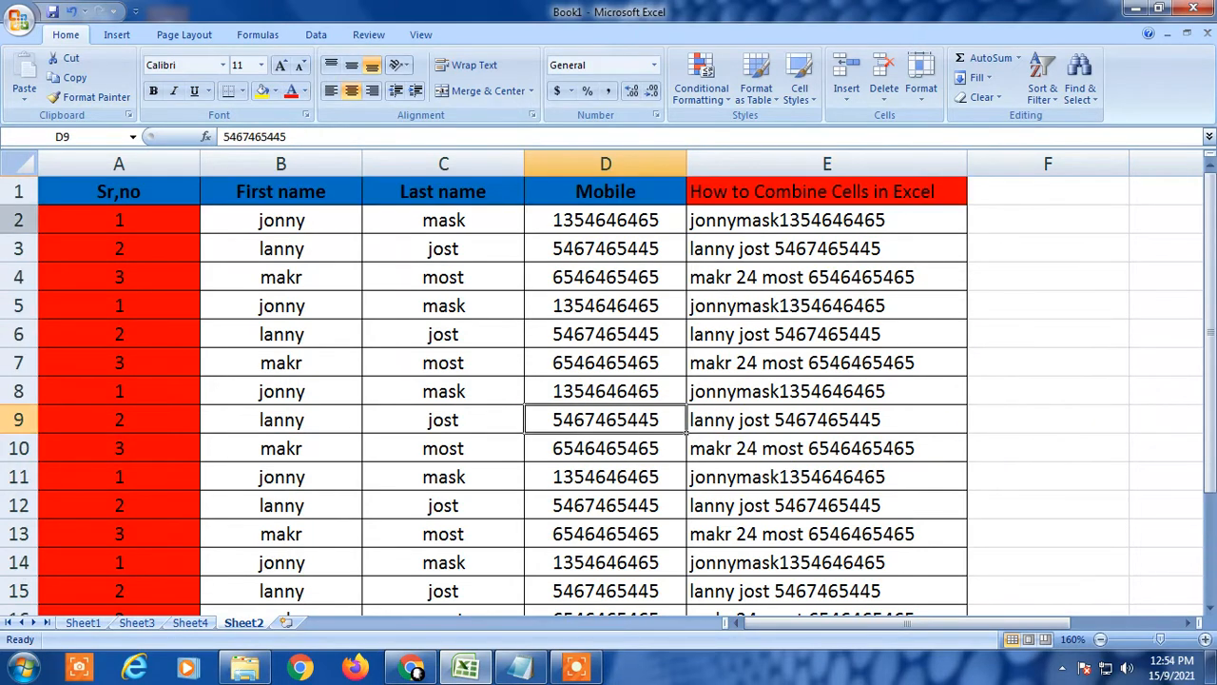
{"action": "left_click", "coordinate": [108, 185]}
{"action": "left_click", "coordinate": [306, 239]}
Select the header row A1:E1, settle on the combined-cells header E1, and show the Data tab.
{"action": "left_click_drag", "start_coordinate": [62, 187], "coordinate": [765, 190]}
{"action": "left_click", "coordinate": [574, 269]}
{"action": "left_click_drag", "start_coordinate": [110, 188], "coordinate": [745, 190]}
{"action": "left_click", "coordinate": [601, 302]}
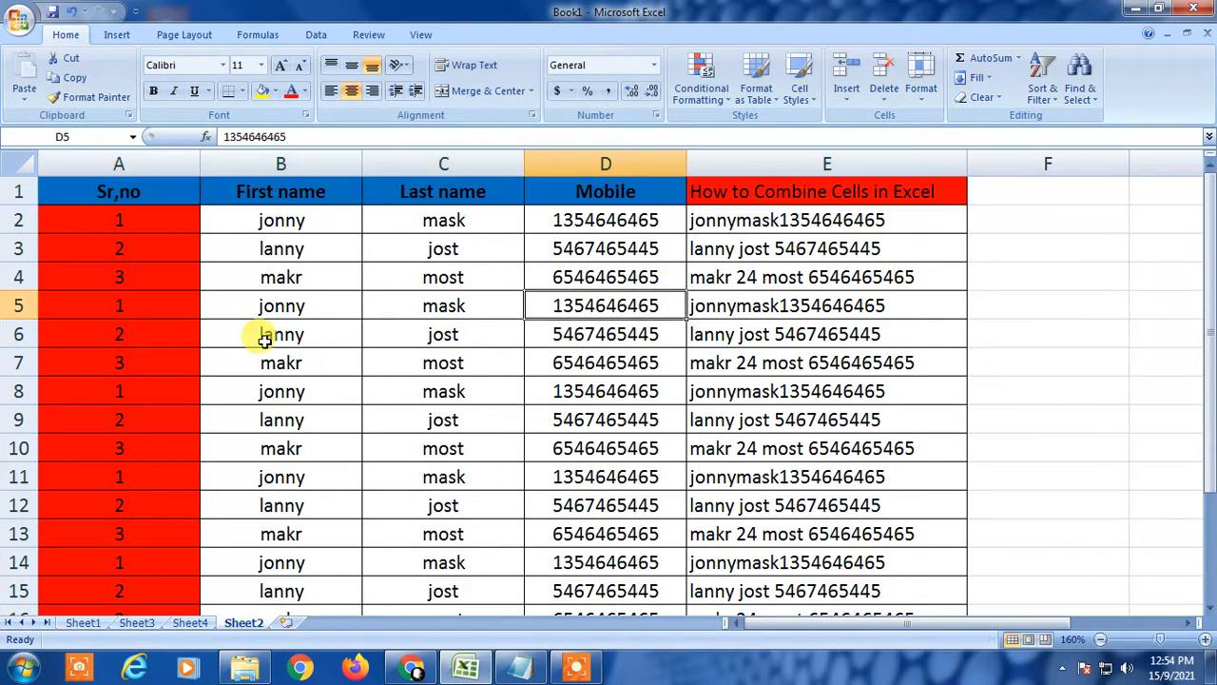
{"action": "left_click", "coordinate": [89, 195]}
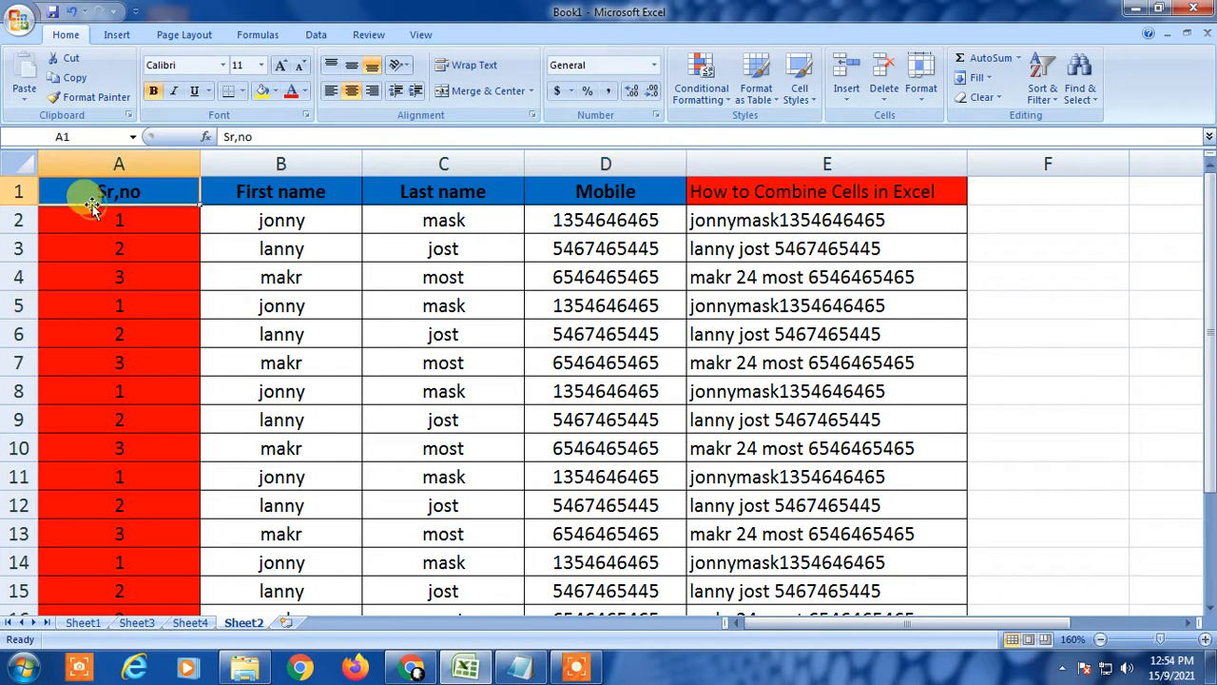
{"action": "left_click", "coordinate": [180, 242]}
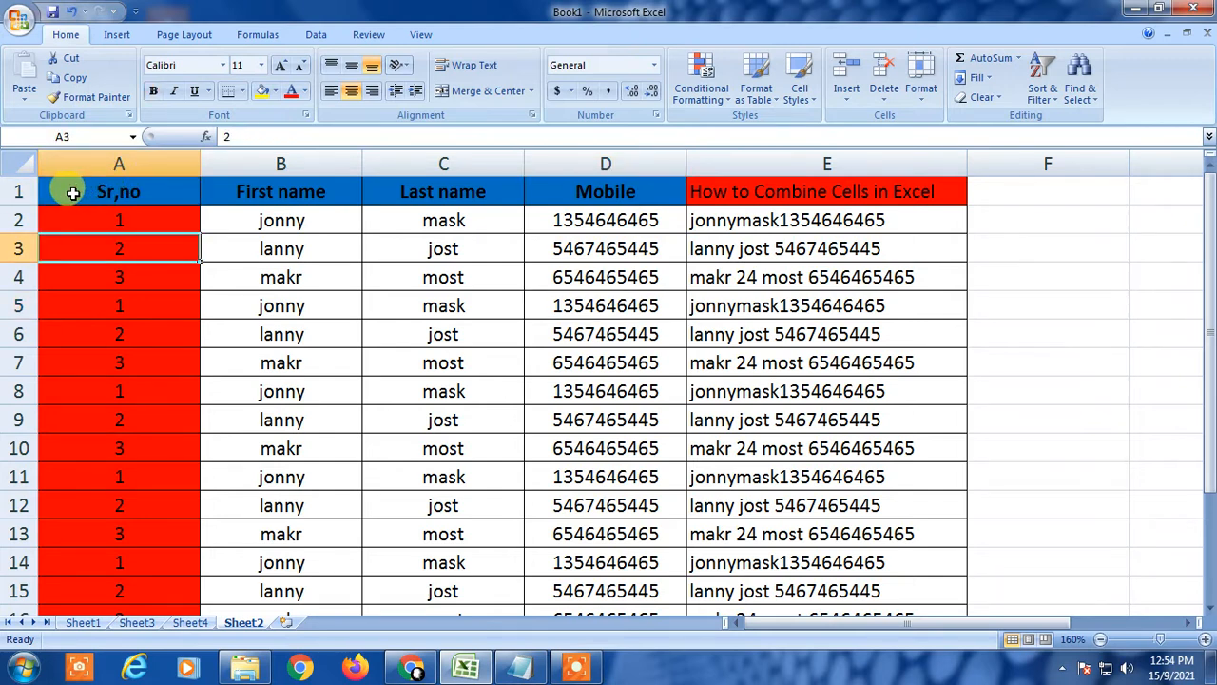
{"action": "left_click_drag", "start_coordinate": [67, 190], "coordinate": [842, 191]}
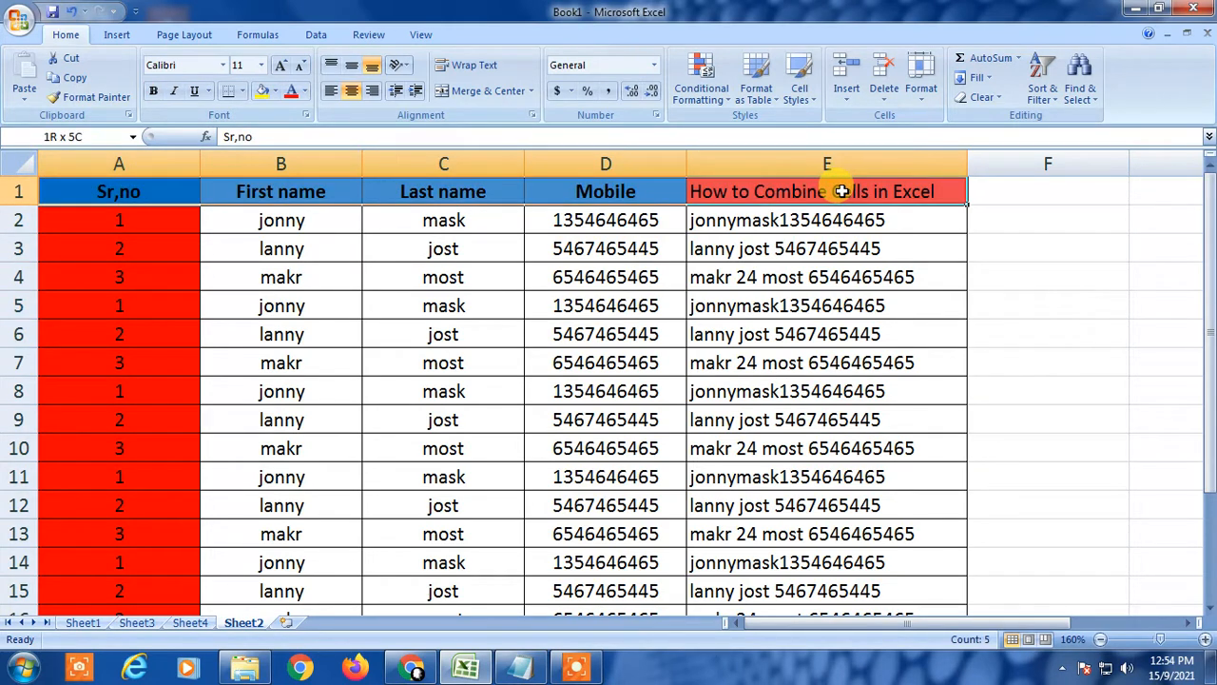
{"action": "left_click", "coordinate": [740, 243]}
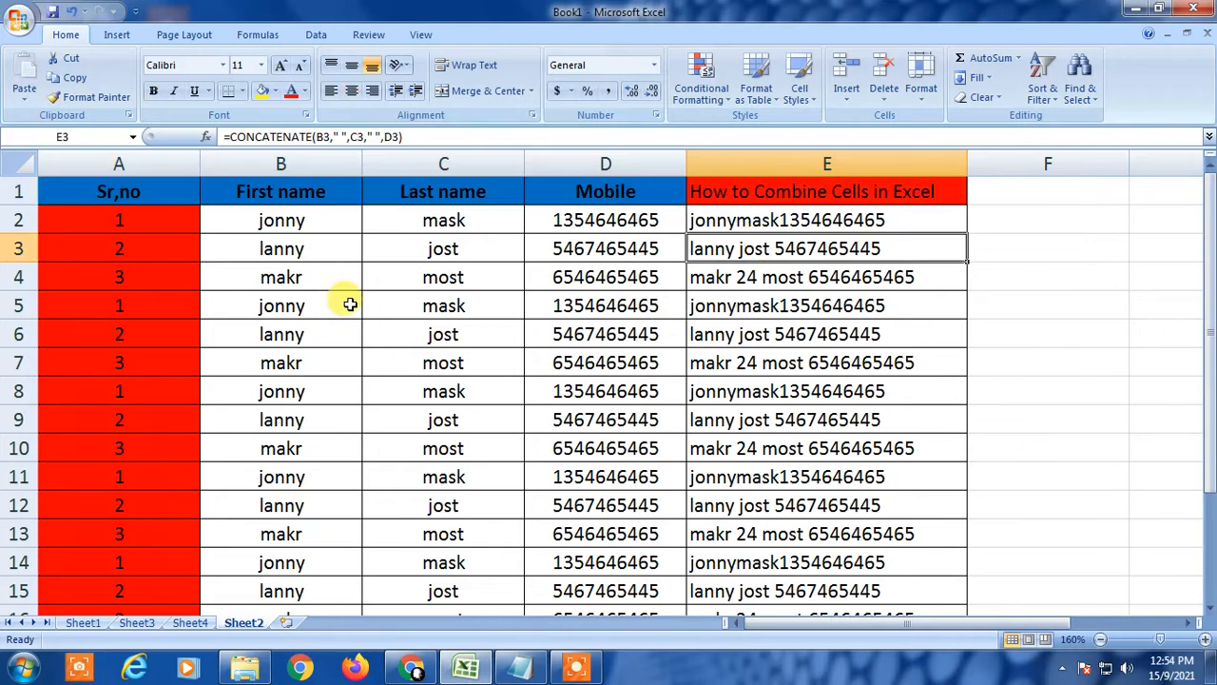
{"action": "left_click", "coordinate": [769, 196]}
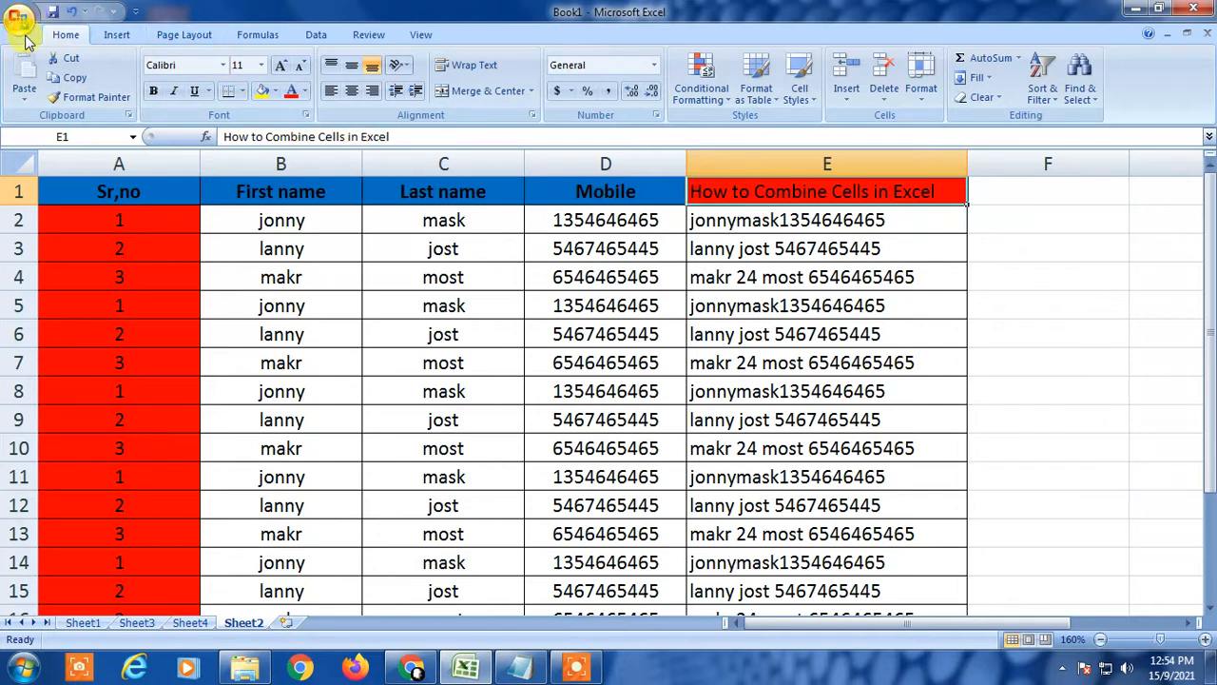
{"action": "left_click", "coordinate": [316, 35]}
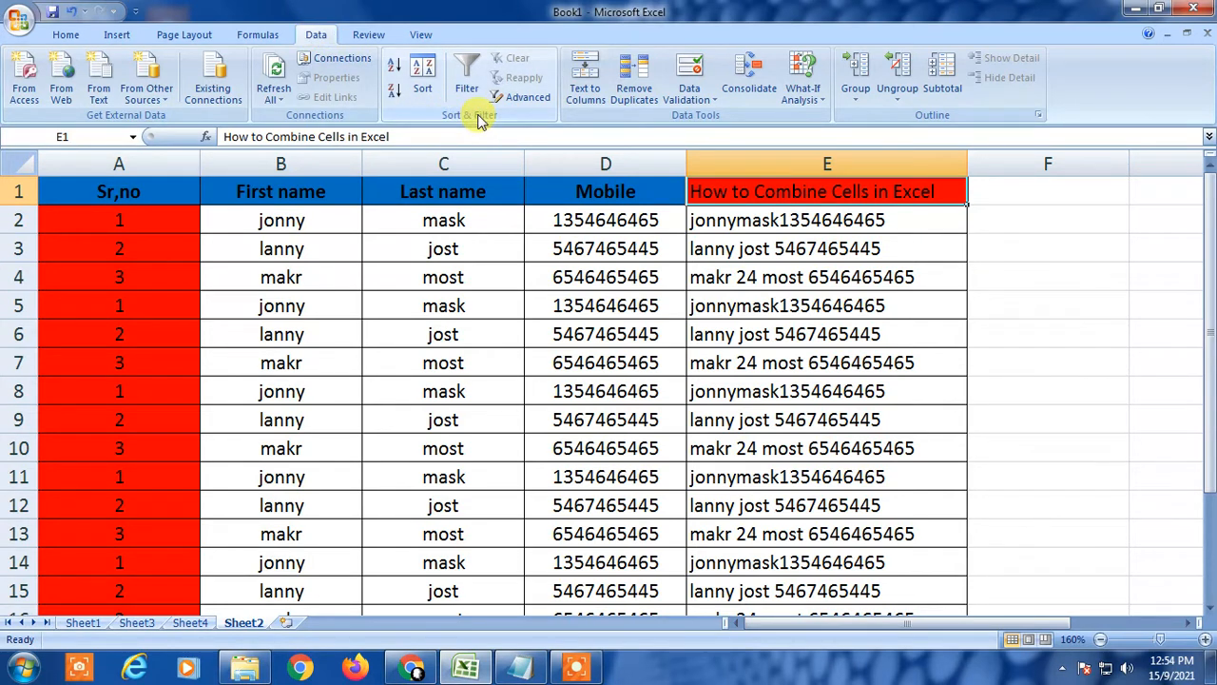
Turn on Filter for the header row, then check headers B1 through E1 for dropdowns.
{"action": "left_click", "coordinate": [467, 81]}
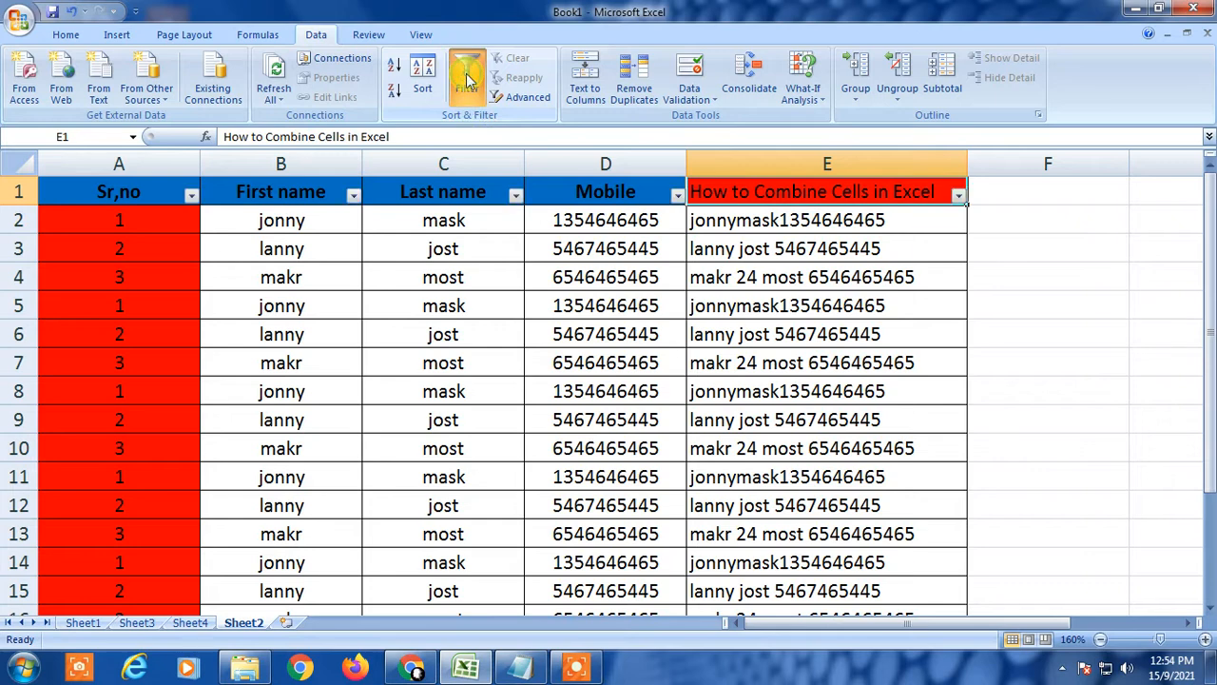
{"action": "left_click", "coordinate": [608, 271]}
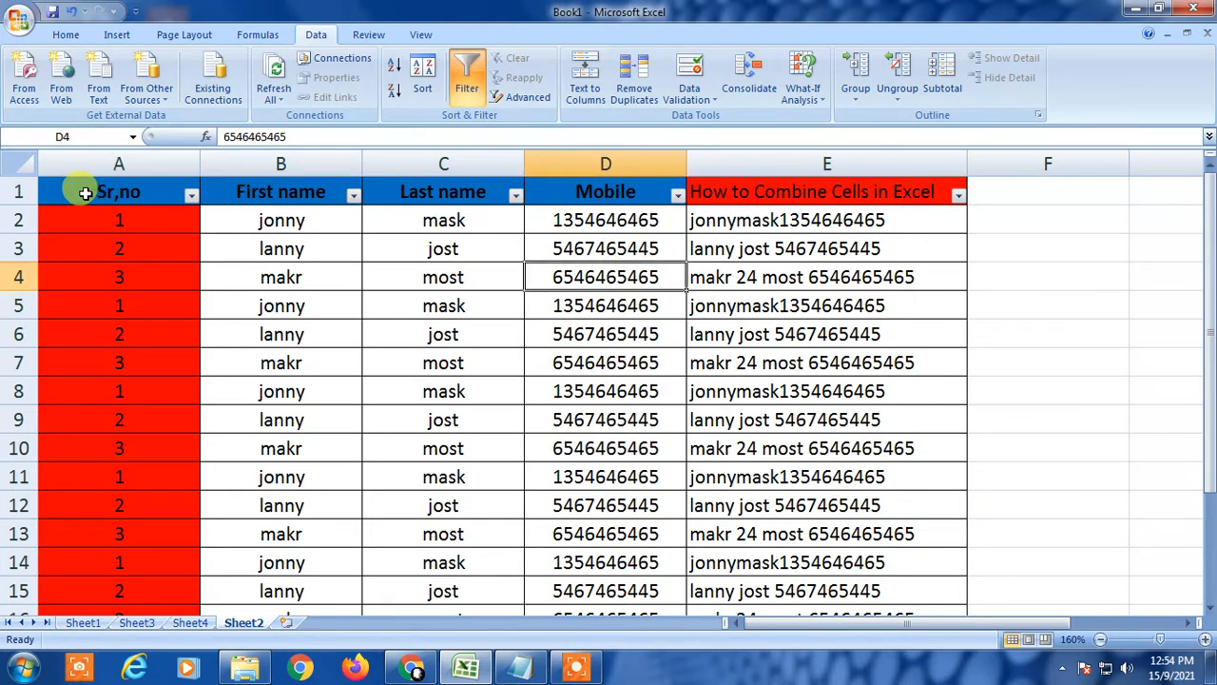
{"action": "left_click", "coordinate": [291, 190]}
{"action": "left_click", "coordinate": [397, 190]}
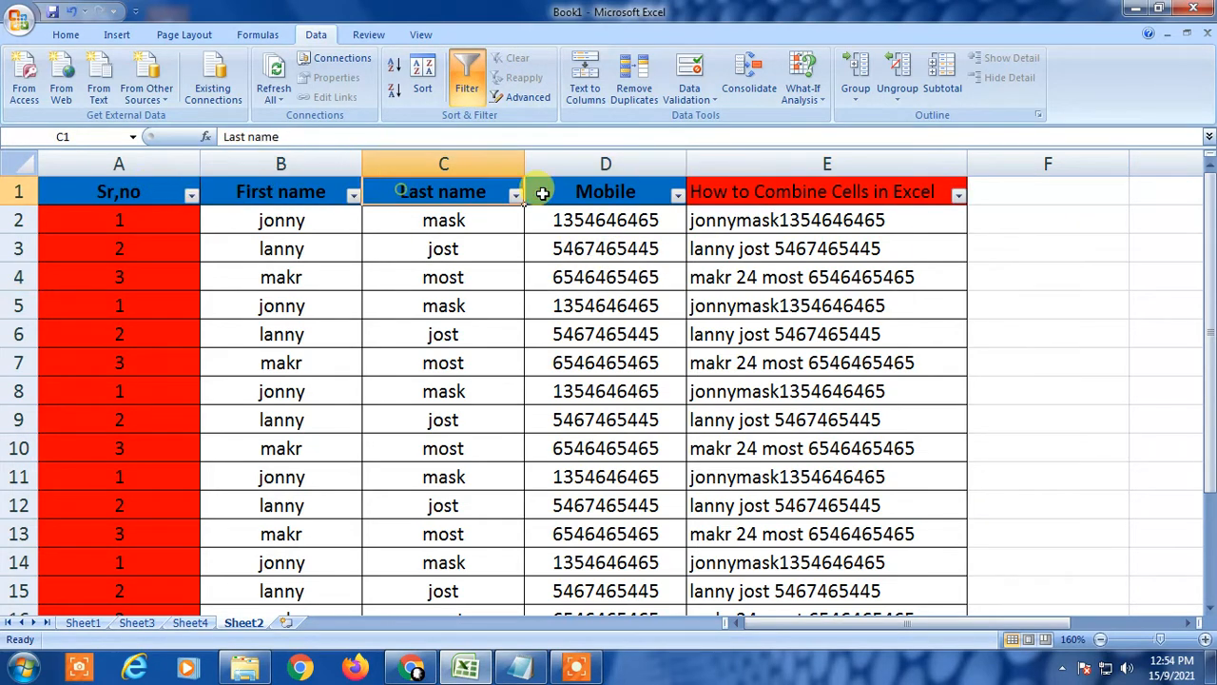
{"action": "left_click", "coordinate": [633, 191]}
{"action": "left_click", "coordinate": [756, 191]}
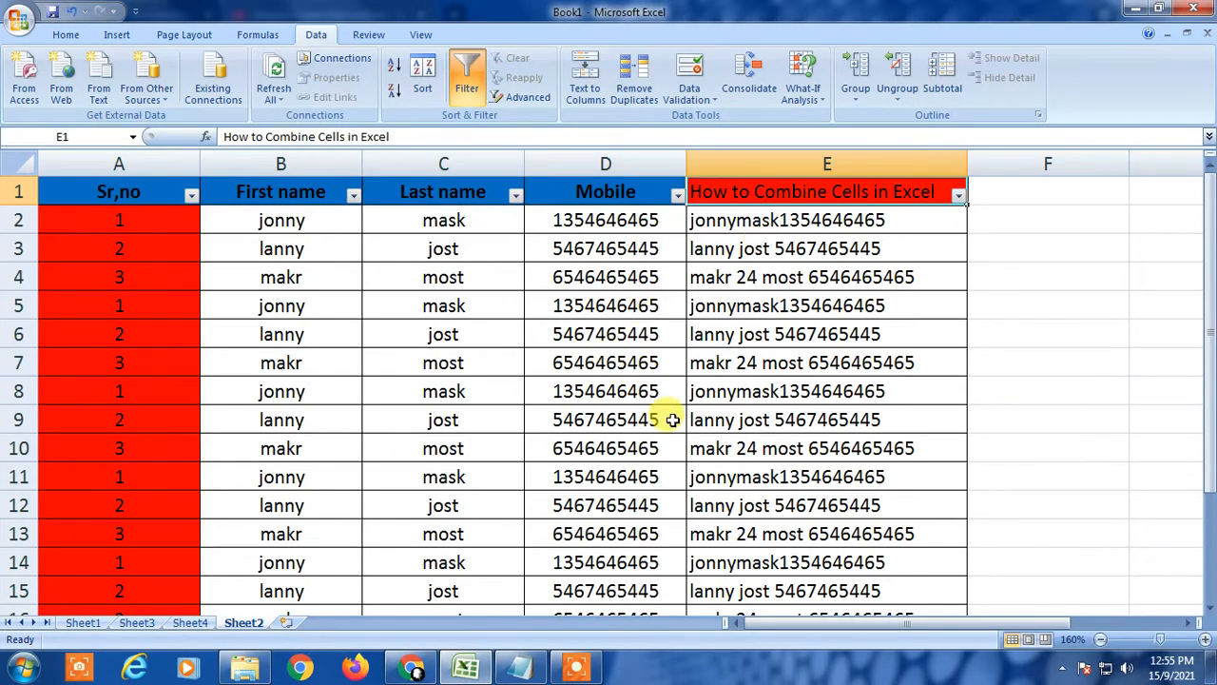
{"action": "left_click", "coordinate": [462, 359]}
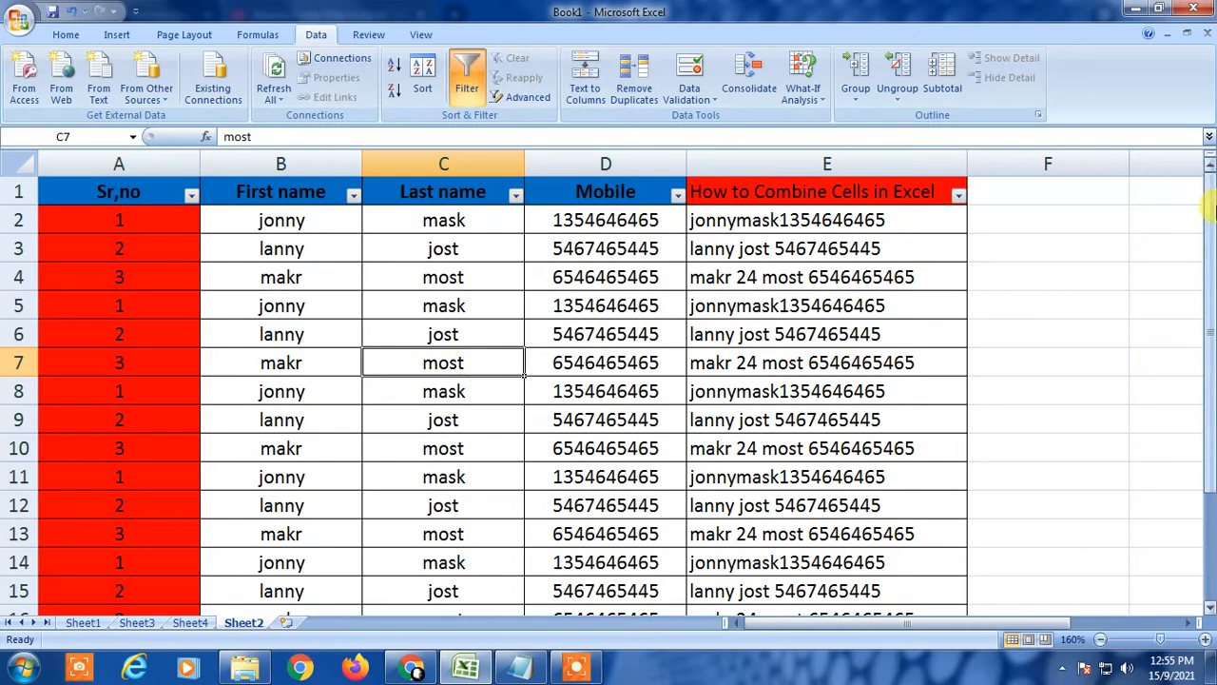
{"action": "mouse_move", "coordinate": [1210, 249]}
{"action": "left_mouse_down"}
{"action": "mouse_move", "coordinate": [1211, 271]}
{"action": "mouse_move", "coordinate": [1211, 250]}
{"action": "left_mouse_up"}
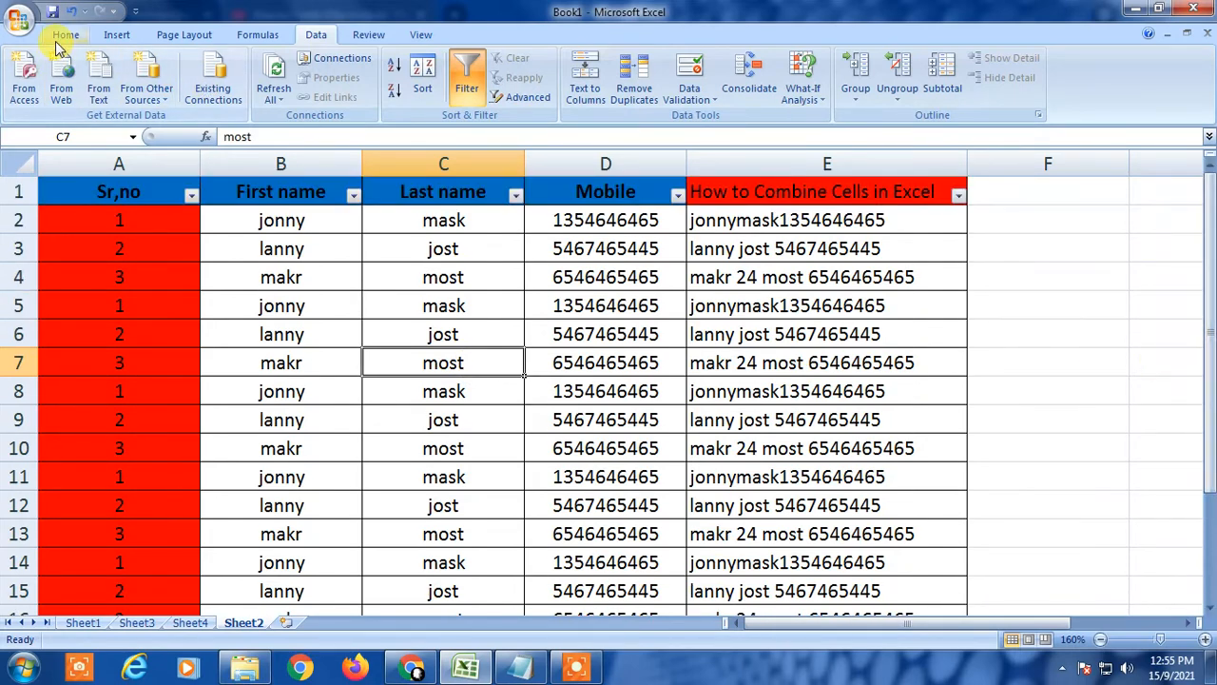
Switch to the Home tab and inspect cells B5, C7, A1, the E5 and E4 formulas, and E1.
{"action": "left_click", "coordinate": [59, 35]}
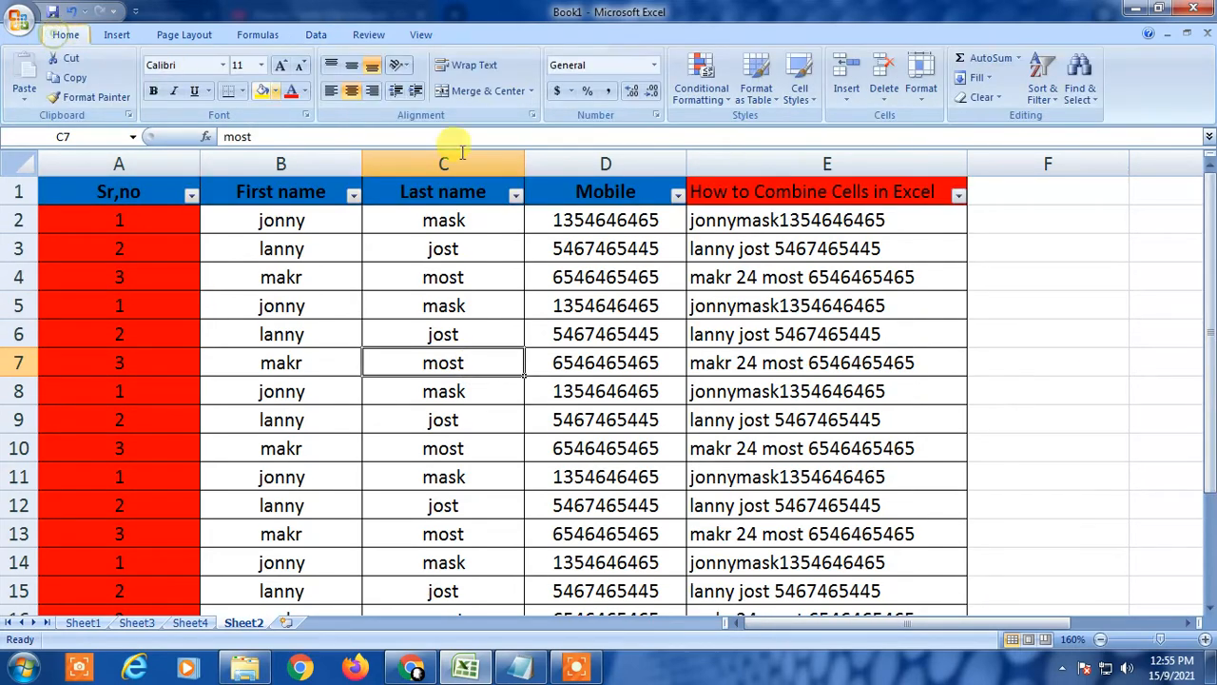
{"action": "left_click", "coordinate": [340, 314]}
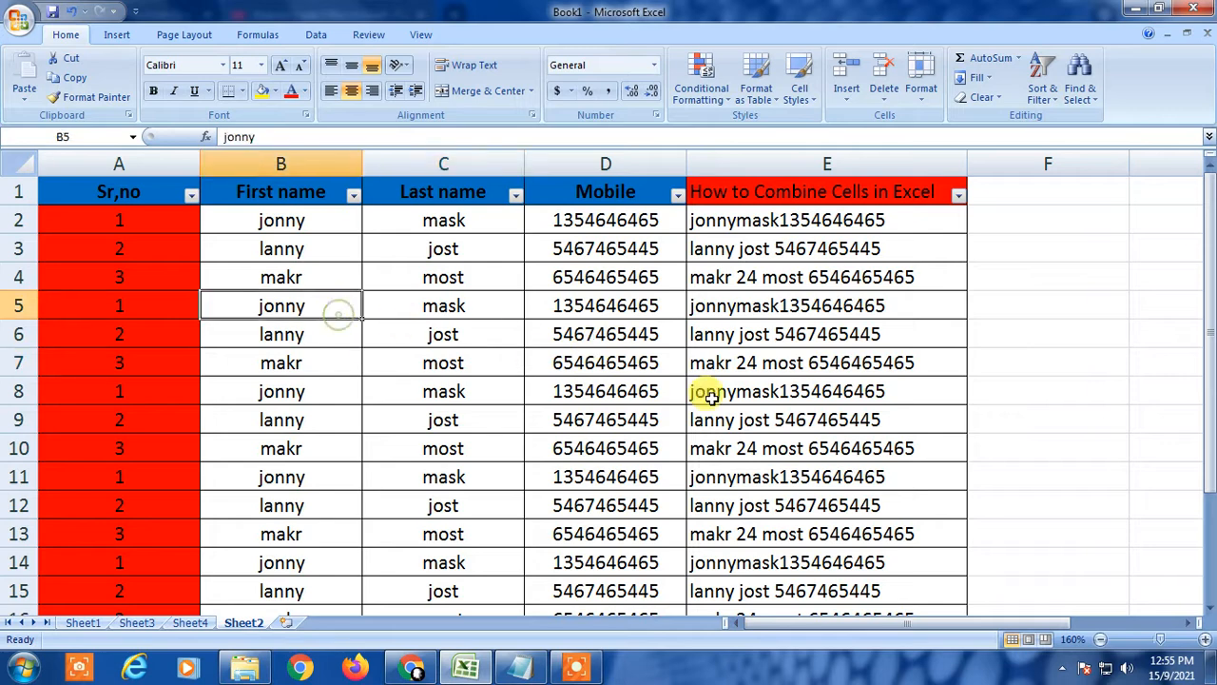
{"action": "left_click", "coordinate": [484, 361]}
{"action": "left_click", "coordinate": [60, 189]}
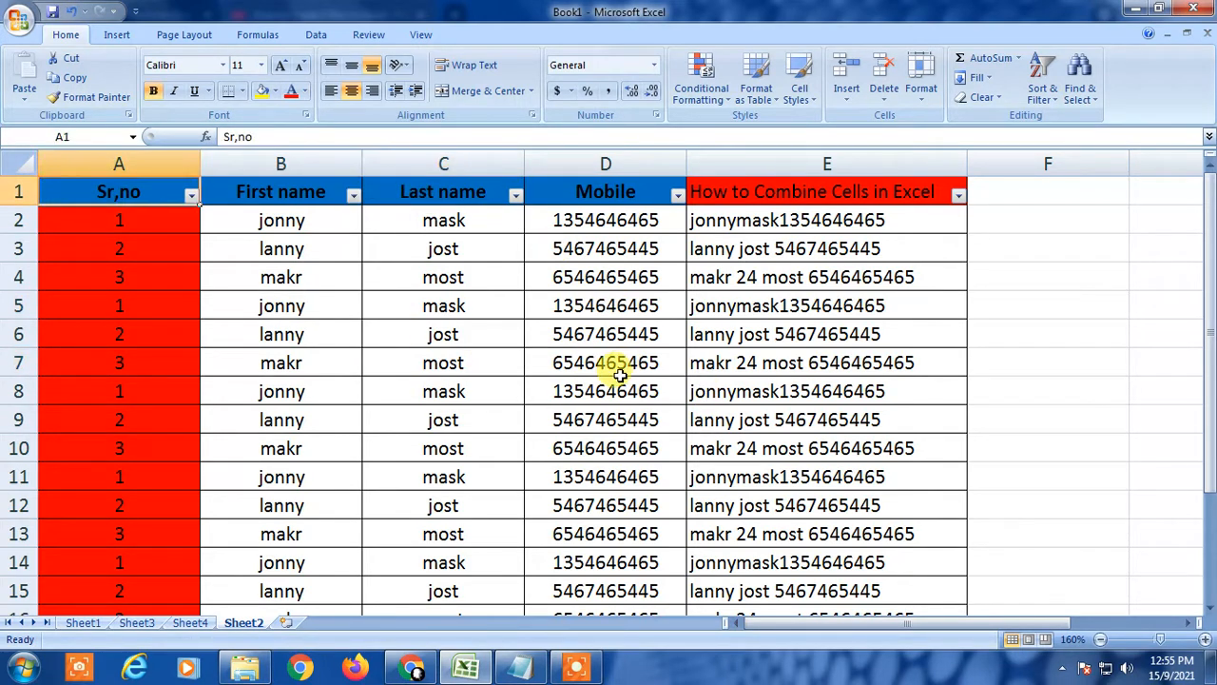
{"action": "left_click", "coordinate": [729, 301]}
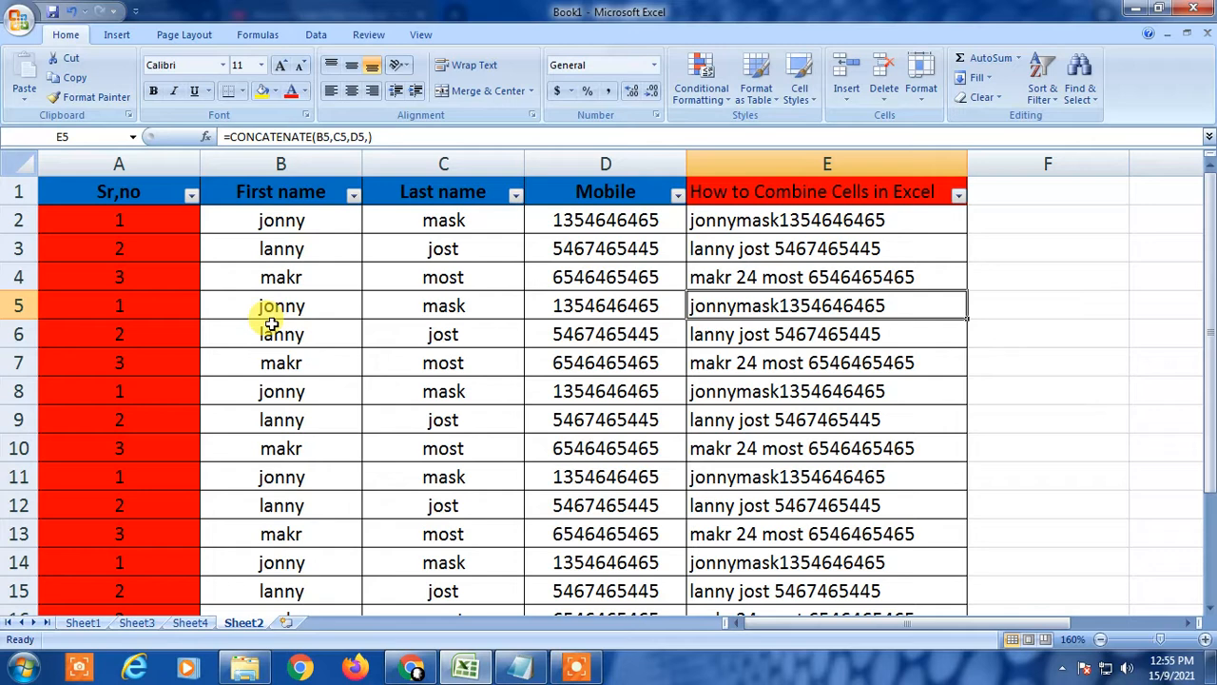
{"action": "left_click", "coordinate": [862, 275]}
{"action": "left_click", "coordinate": [814, 191]}
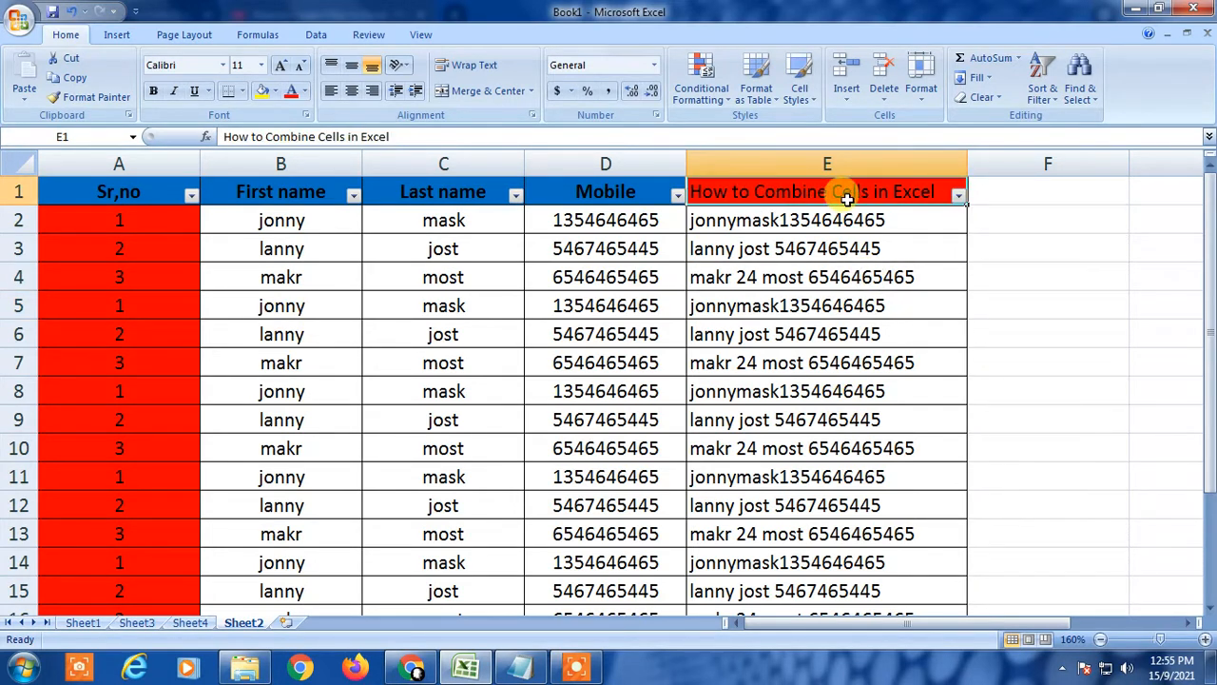
{"action": "left_click", "coordinate": [959, 194]}
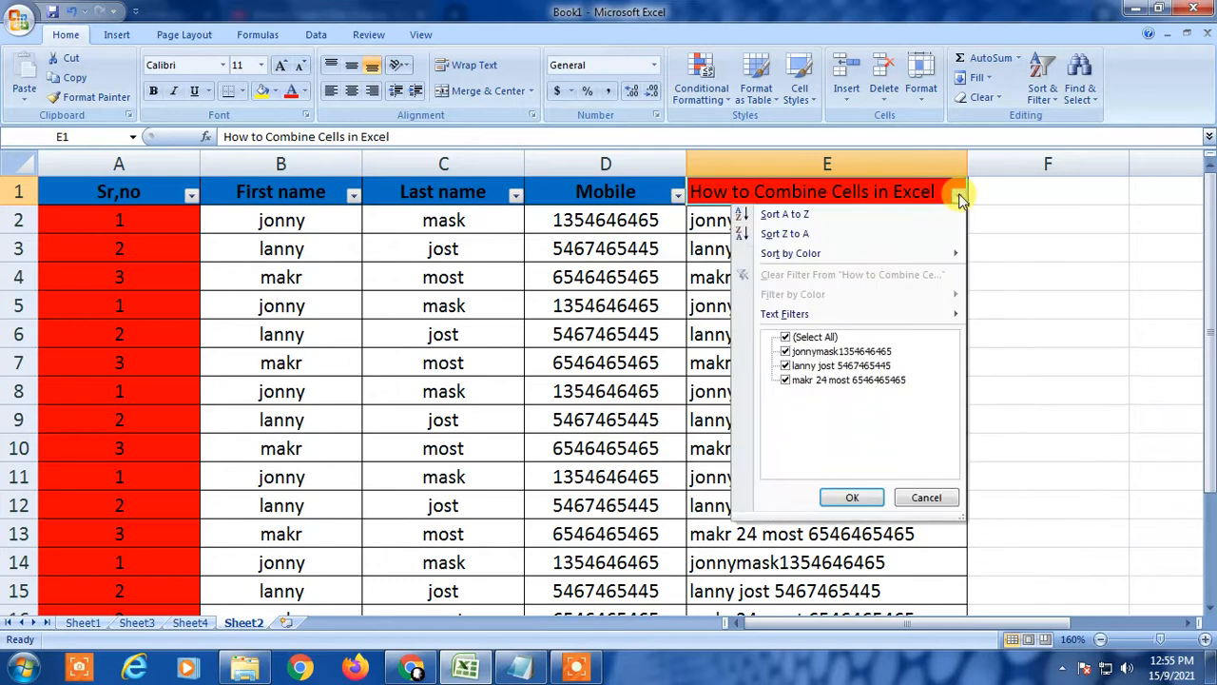
{"action": "left_click", "coordinate": [805, 338]}
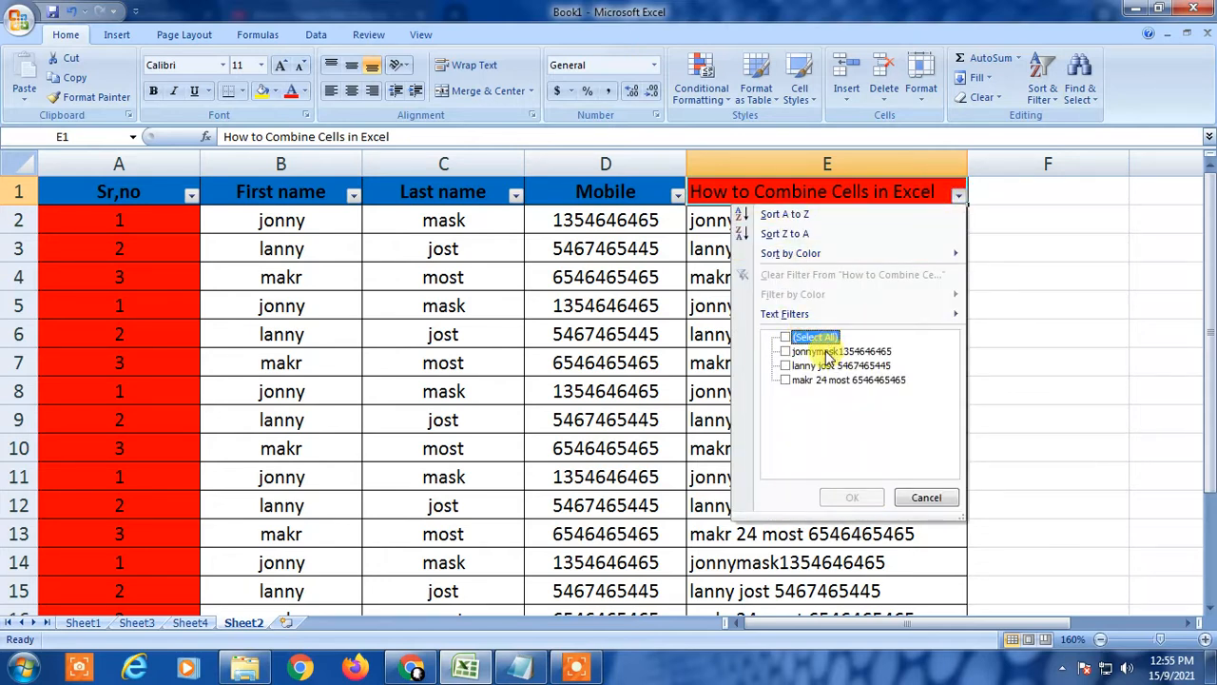
{"action": "left_click", "coordinate": [823, 352]}
{"action": "left_click", "coordinate": [824, 367]}
{"action": "left_click", "coordinate": [824, 381]}
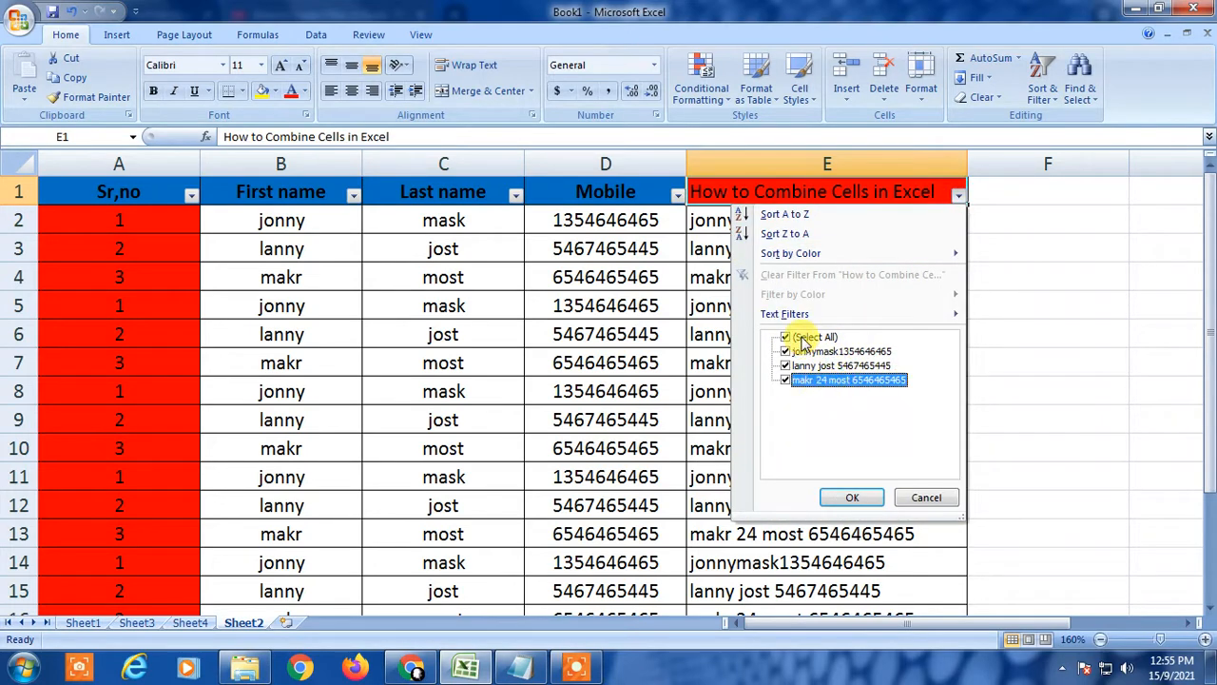
{"action": "left_click", "coordinate": [805, 339]}
{"action": "left_click", "coordinate": [824, 353]}
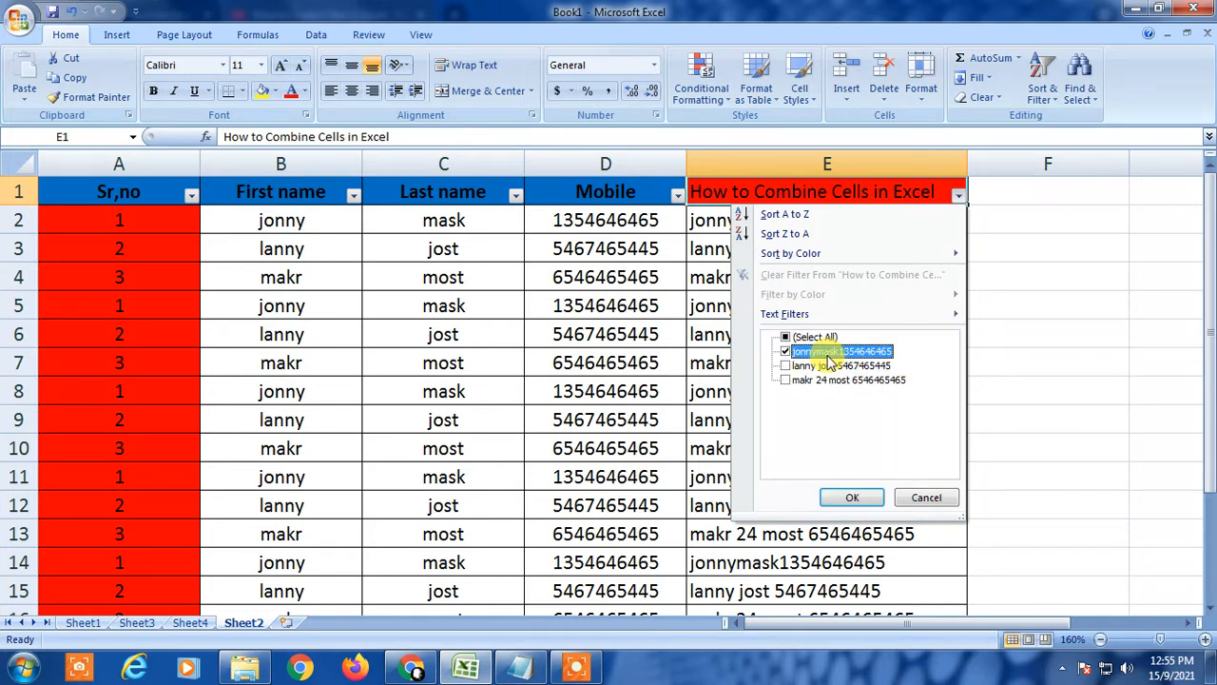
{"action": "left_click", "coordinate": [855, 499]}
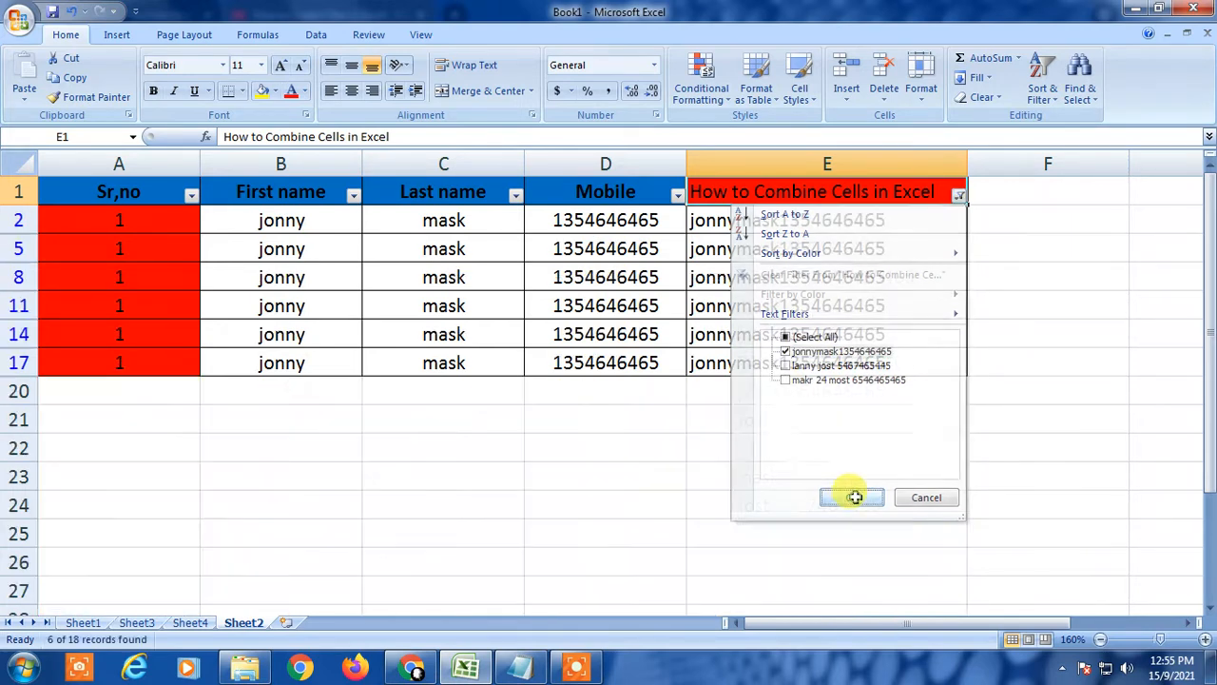
{"action": "left_click", "coordinate": [766, 382]}
{"action": "left_click_drag", "start_coordinate": [762, 224], "coordinate": [778, 360]}
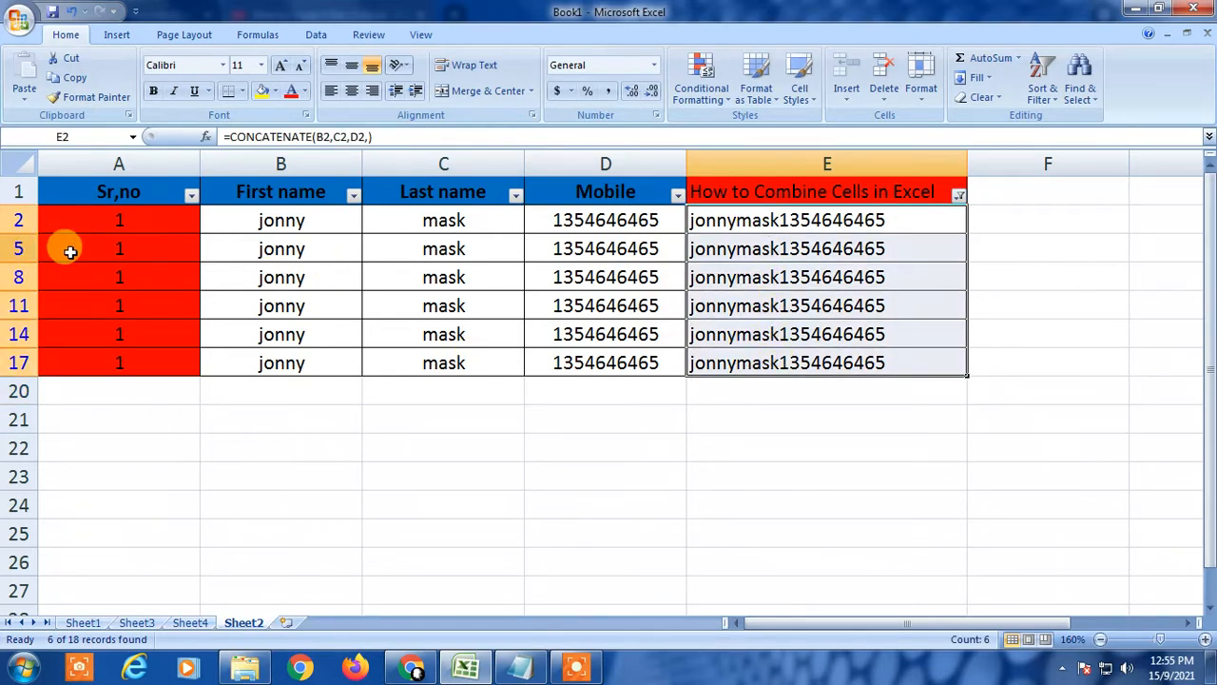
{"action": "left_click", "coordinate": [958, 196]}
{"action": "left_click", "coordinate": [786, 366]}
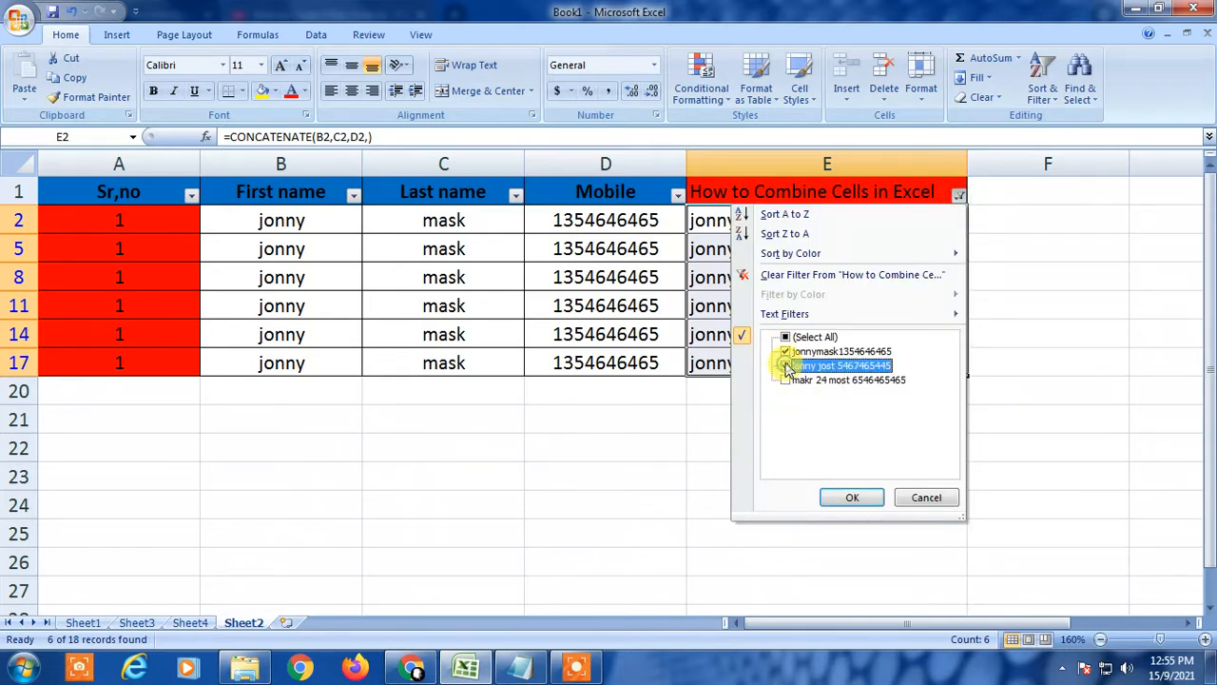
{"action": "left_click", "coordinate": [853, 498]}
{"action": "left_click_drag", "start_coordinate": [751, 229], "coordinate": [752, 528]}
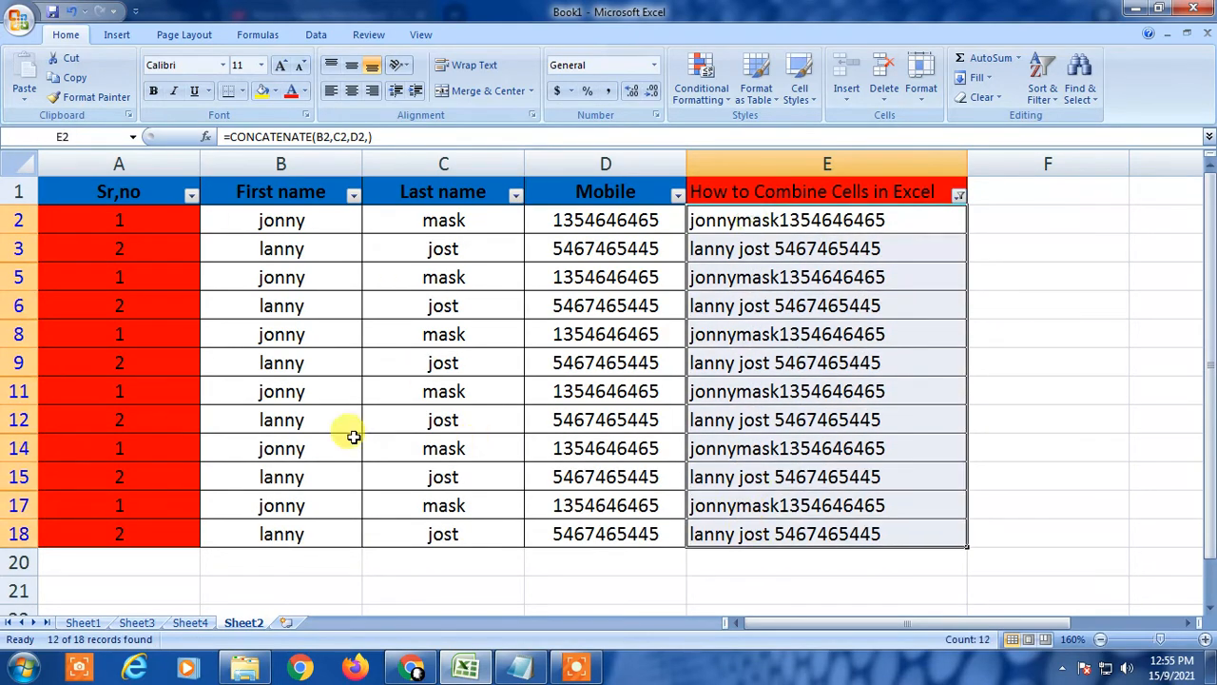
{"action": "left_click", "coordinate": [874, 277]}
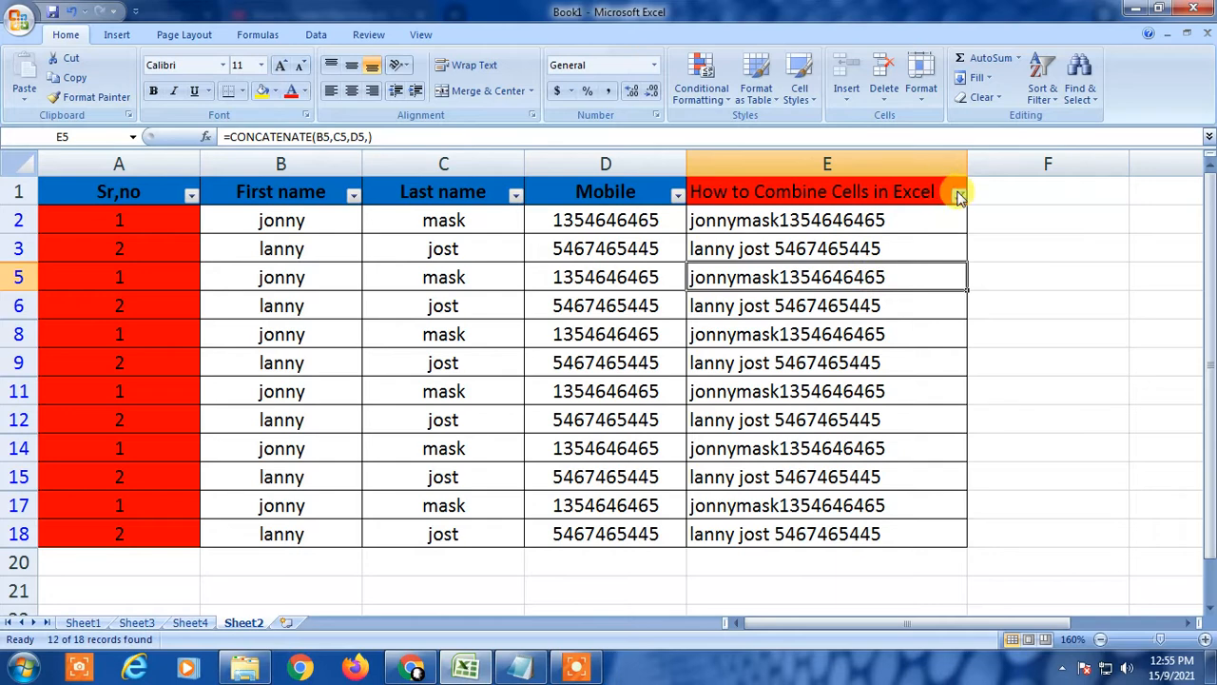
Tick (Select All) in the column E filter so all 18 records show again.
{"action": "left_click", "coordinate": [958, 194]}
{"action": "left_click", "coordinate": [787, 337]}
{"action": "left_click", "coordinate": [846, 504]}
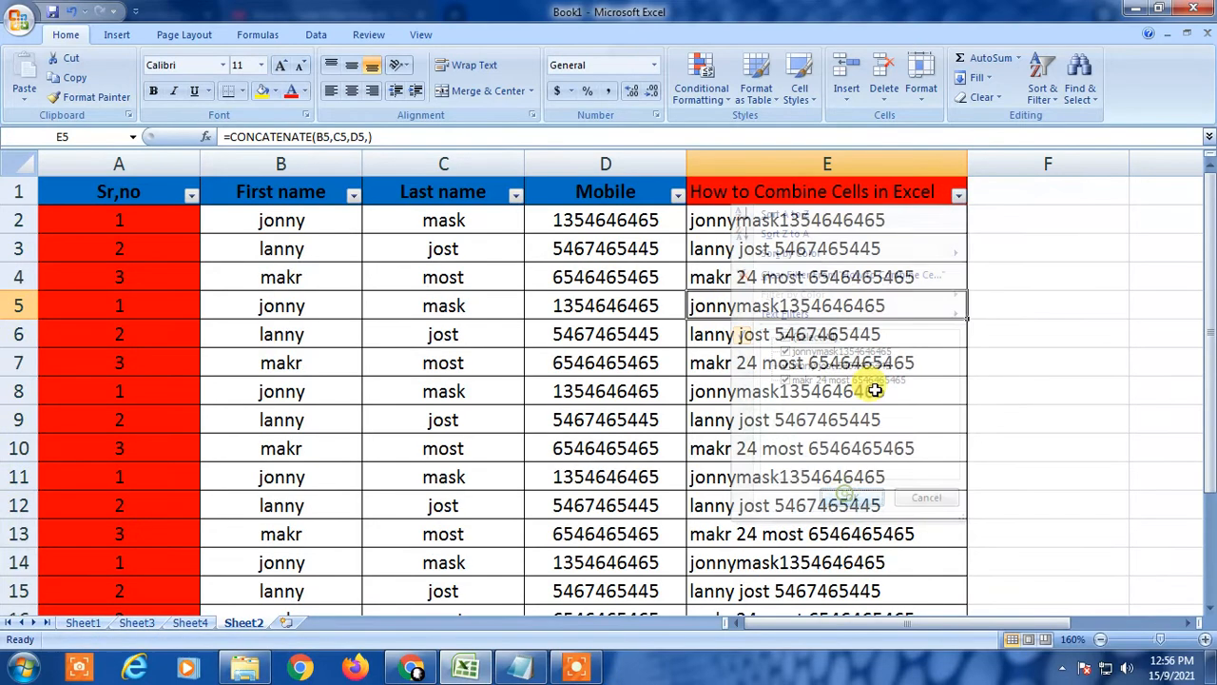
{"action": "left_click", "coordinate": [957, 214]}
{"action": "left_click", "coordinate": [959, 197]}
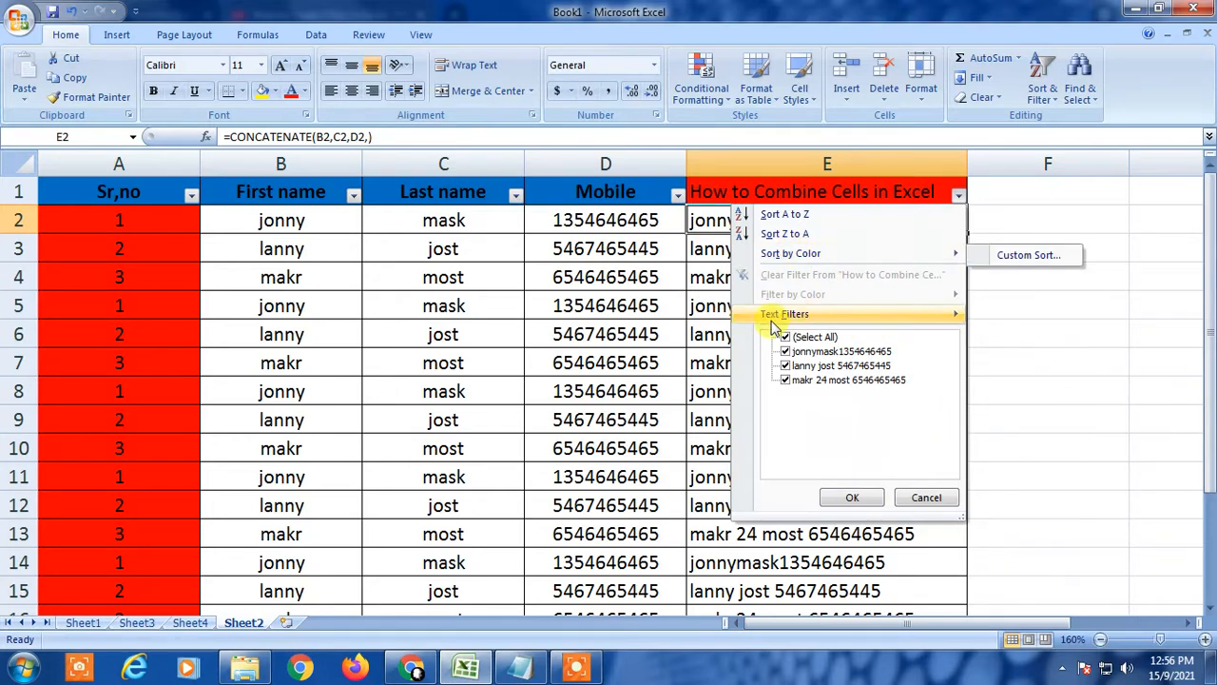
{"action": "mouse_move", "coordinate": [790, 319]}
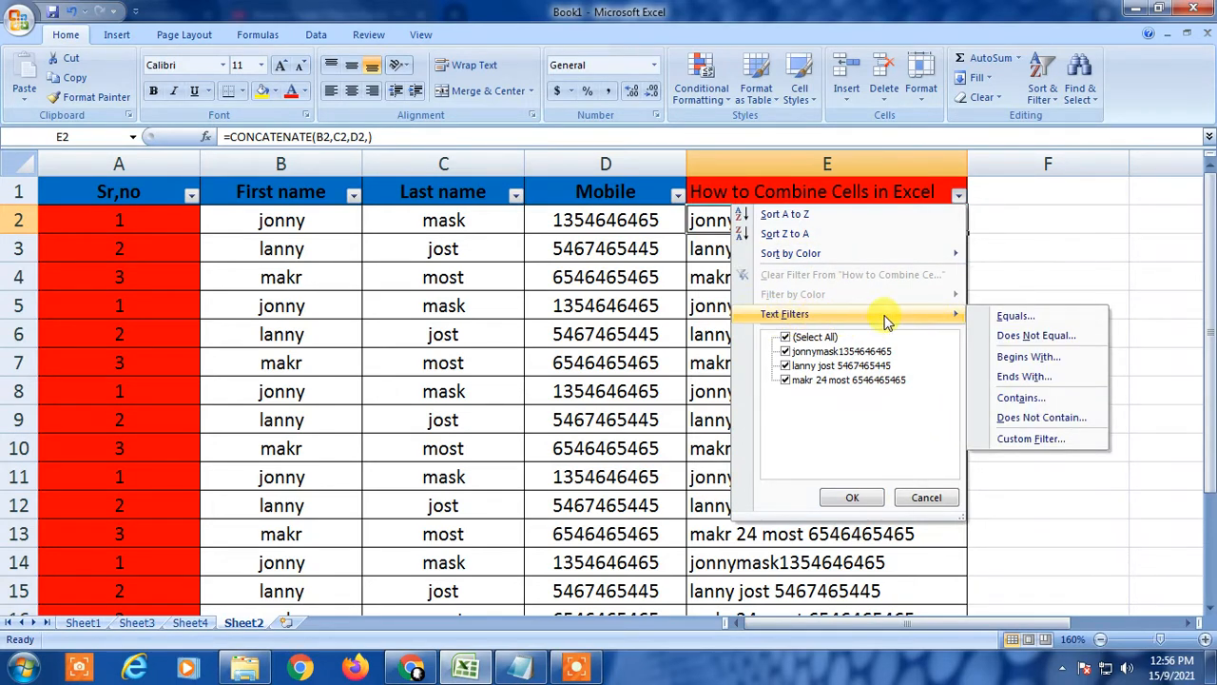
{"action": "left_click", "coordinate": [1043, 401]}
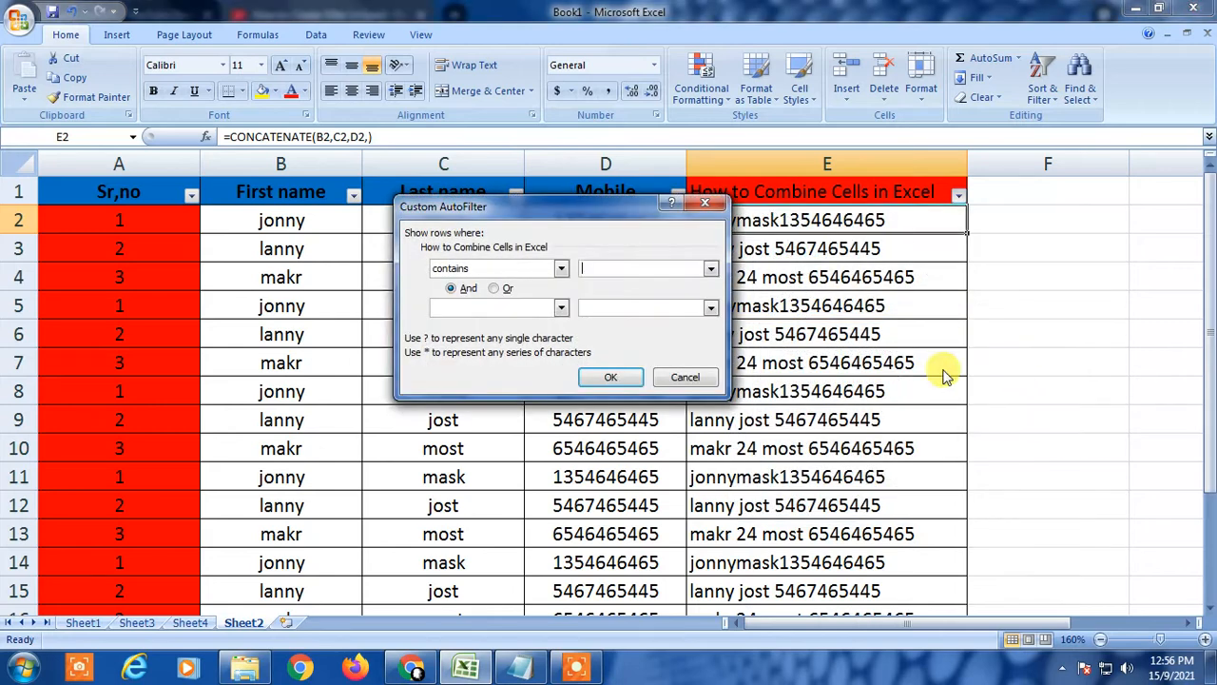
{"action": "left_click", "coordinate": [562, 269]}
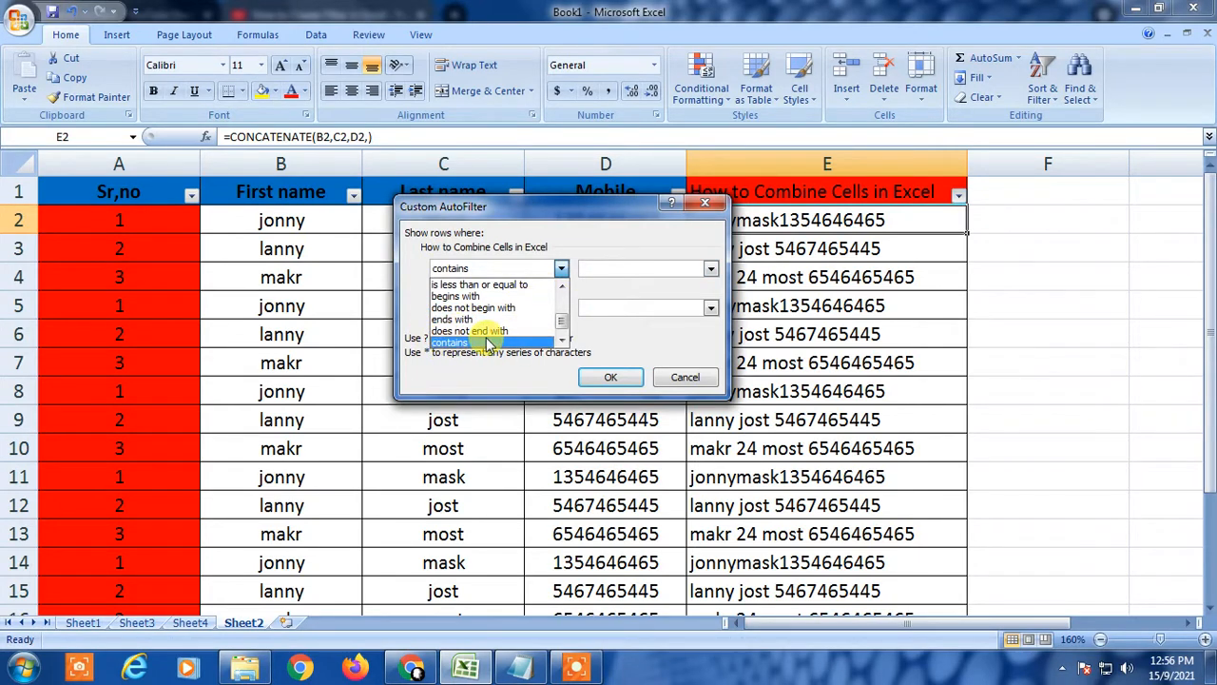
{"action": "left_click", "coordinate": [449, 342]}
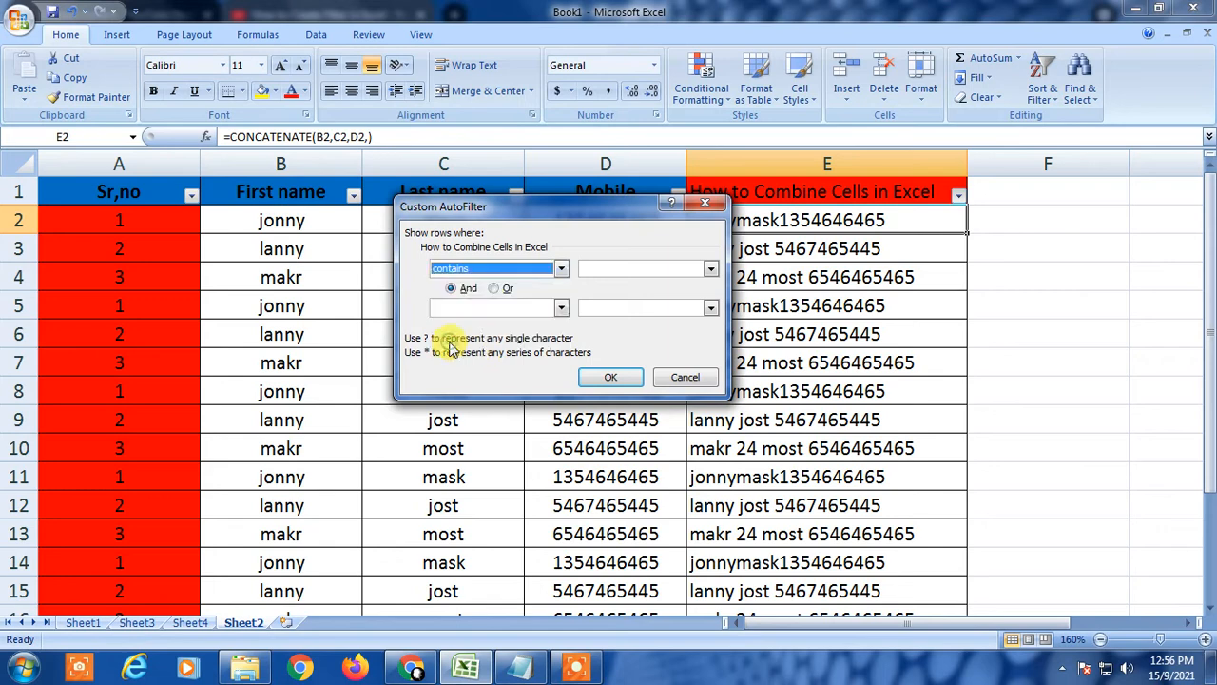
{"action": "left_click", "coordinate": [585, 265]}
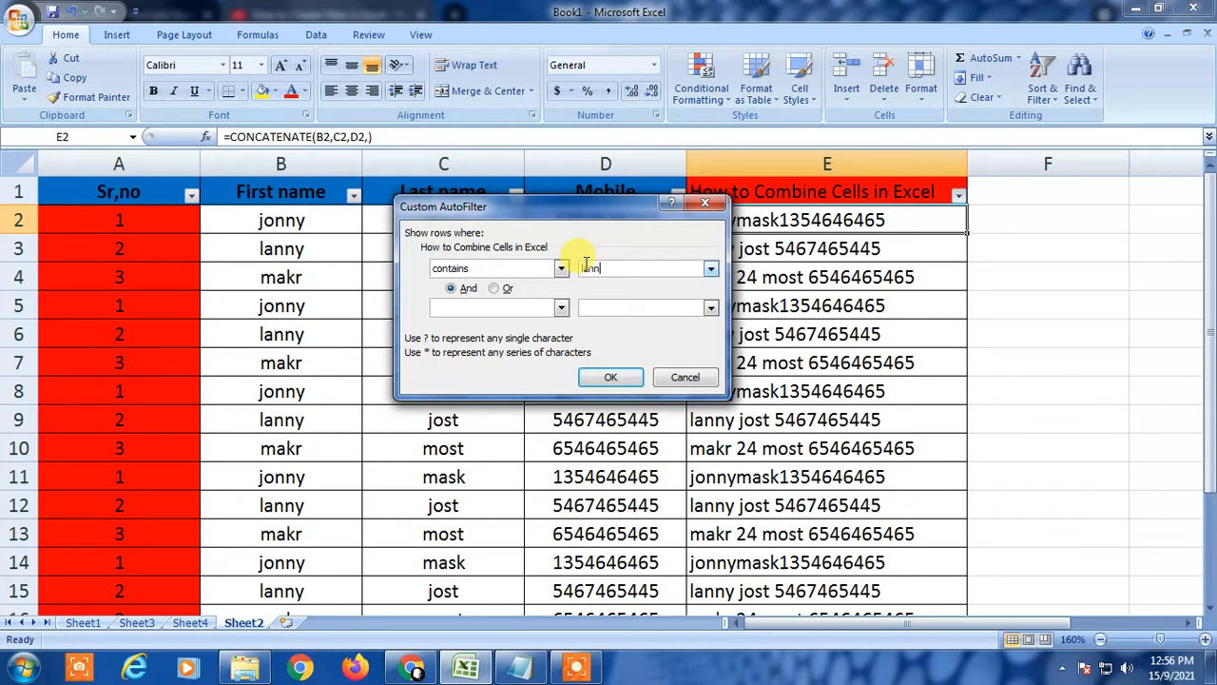
{"action": "left_click", "coordinate": [611, 377]}
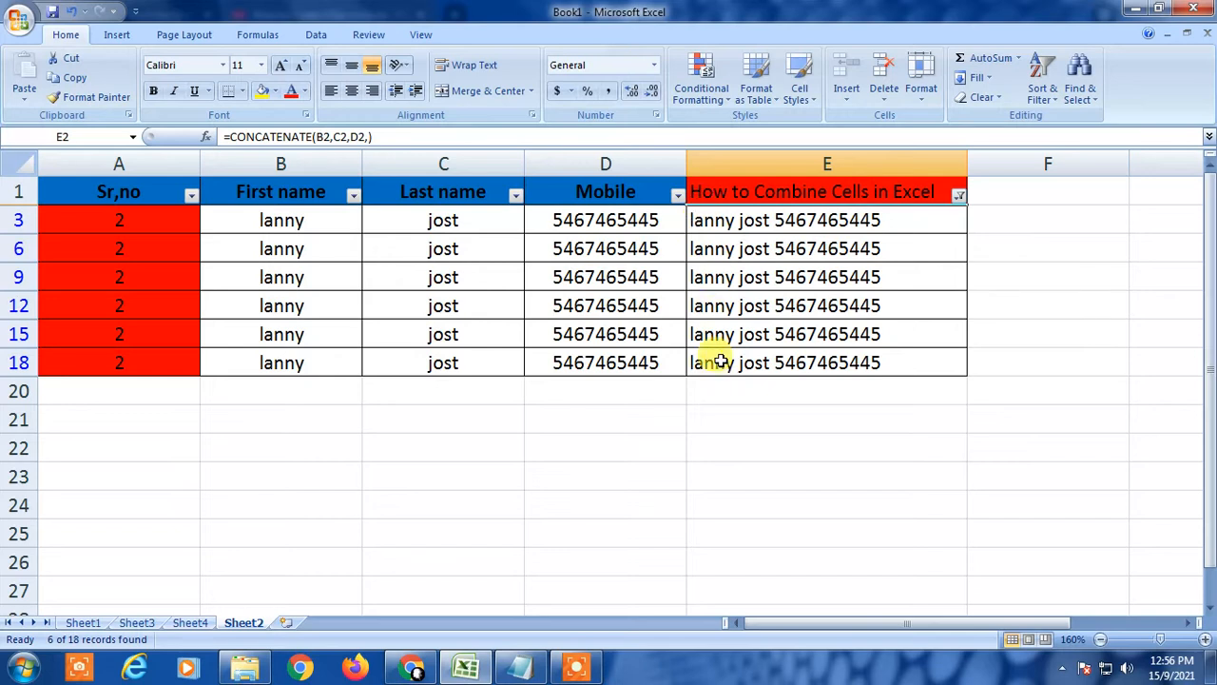
{"action": "left_click", "coordinate": [725, 220]}
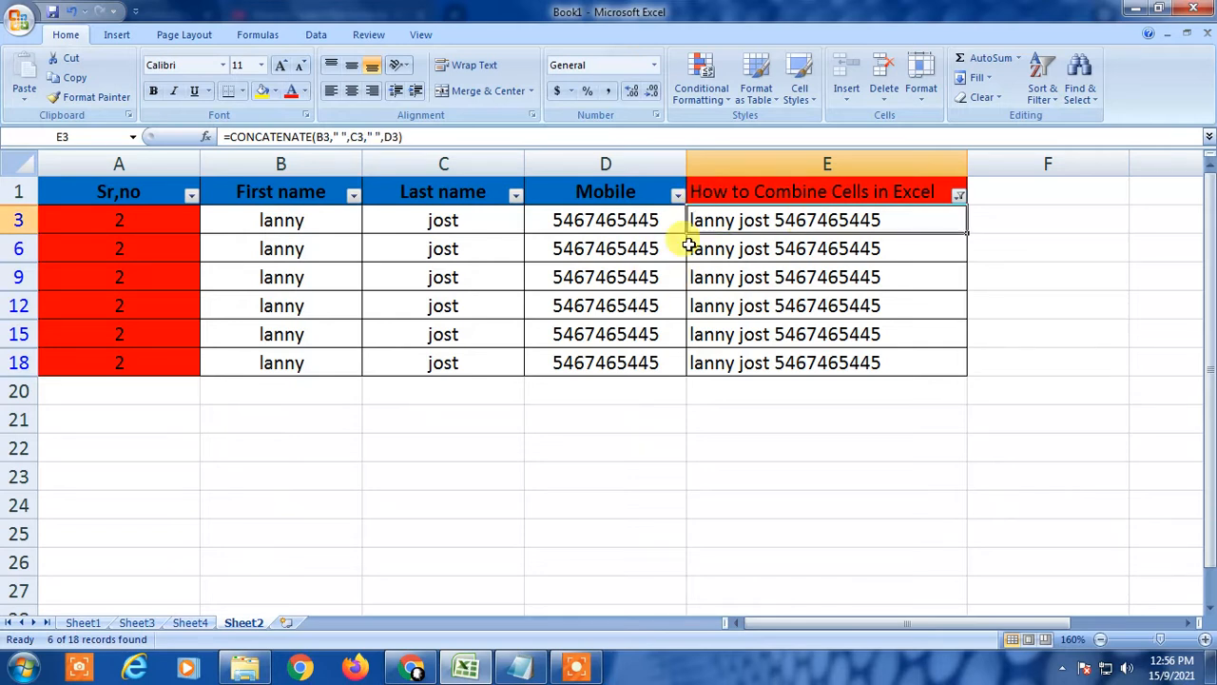
Clear the lanny filter by ticking (Select All) in column E's filter list.
{"action": "left_click", "coordinate": [960, 194]}
{"action": "left_click", "coordinate": [823, 338]}
{"action": "left_click", "coordinate": [823, 338]}
{"action": "left_click", "coordinate": [851, 498]}
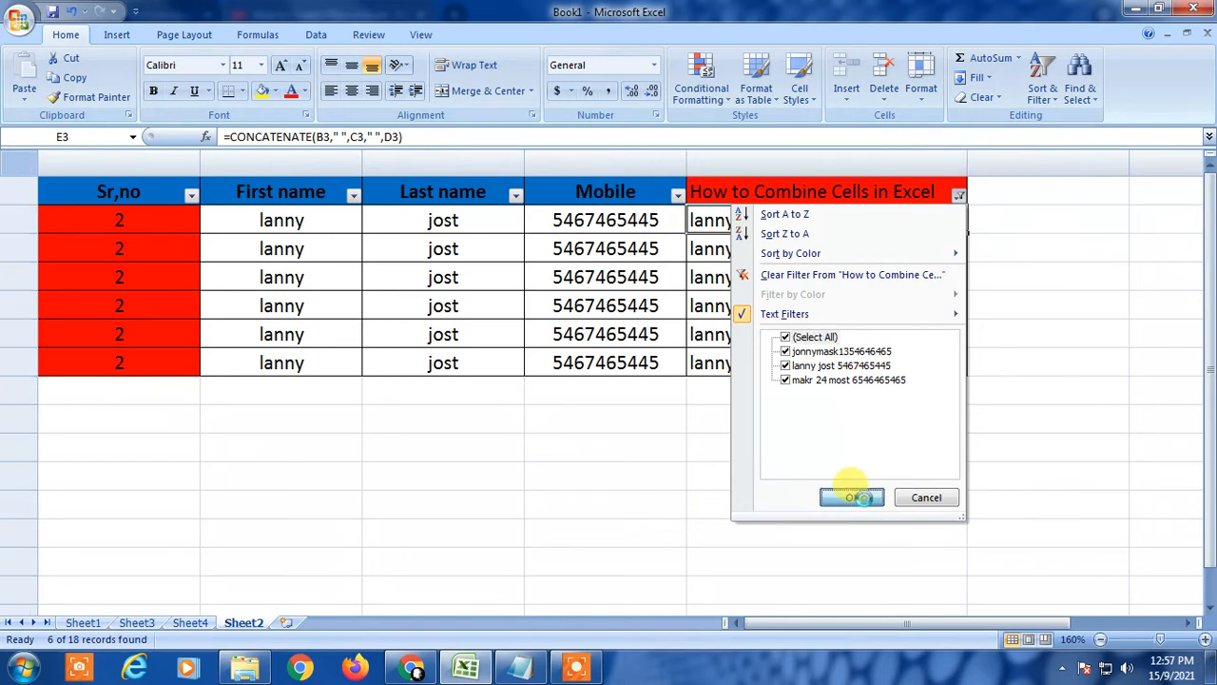
Review the Custom AutoFilter operators for column E and close it without applying.
{"action": "left_click", "coordinate": [957, 196]}
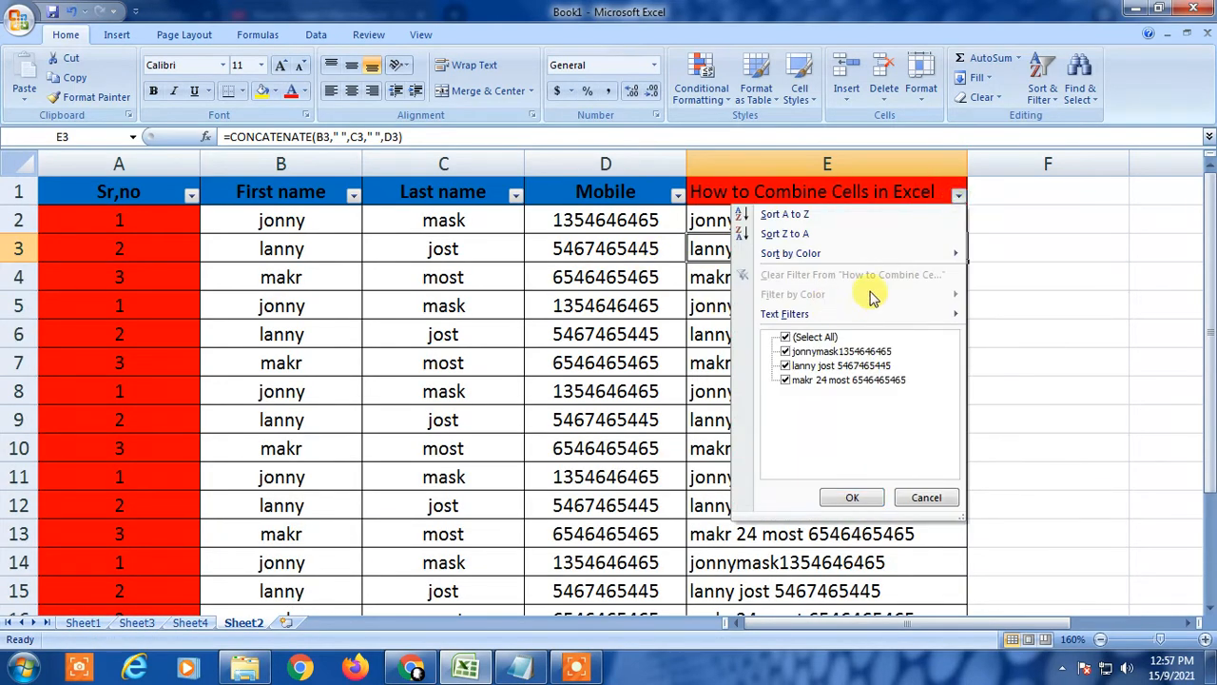
{"action": "left_click", "coordinate": [808, 315]}
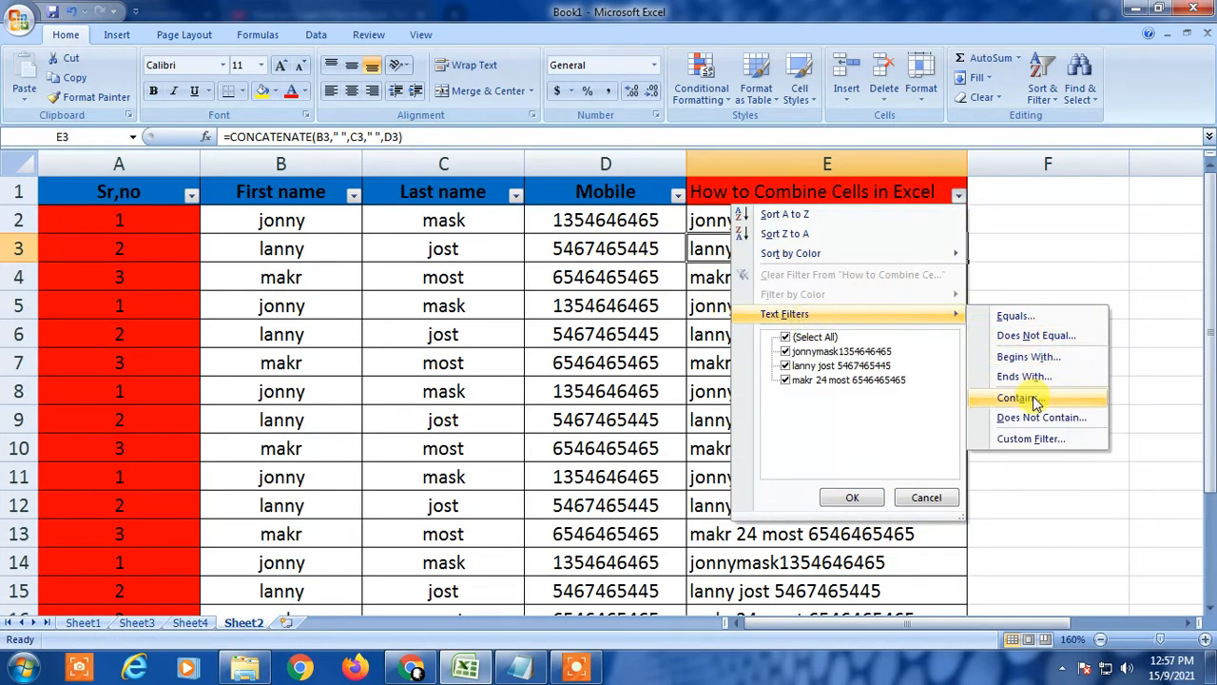
{"action": "left_click", "coordinate": [1032, 446]}
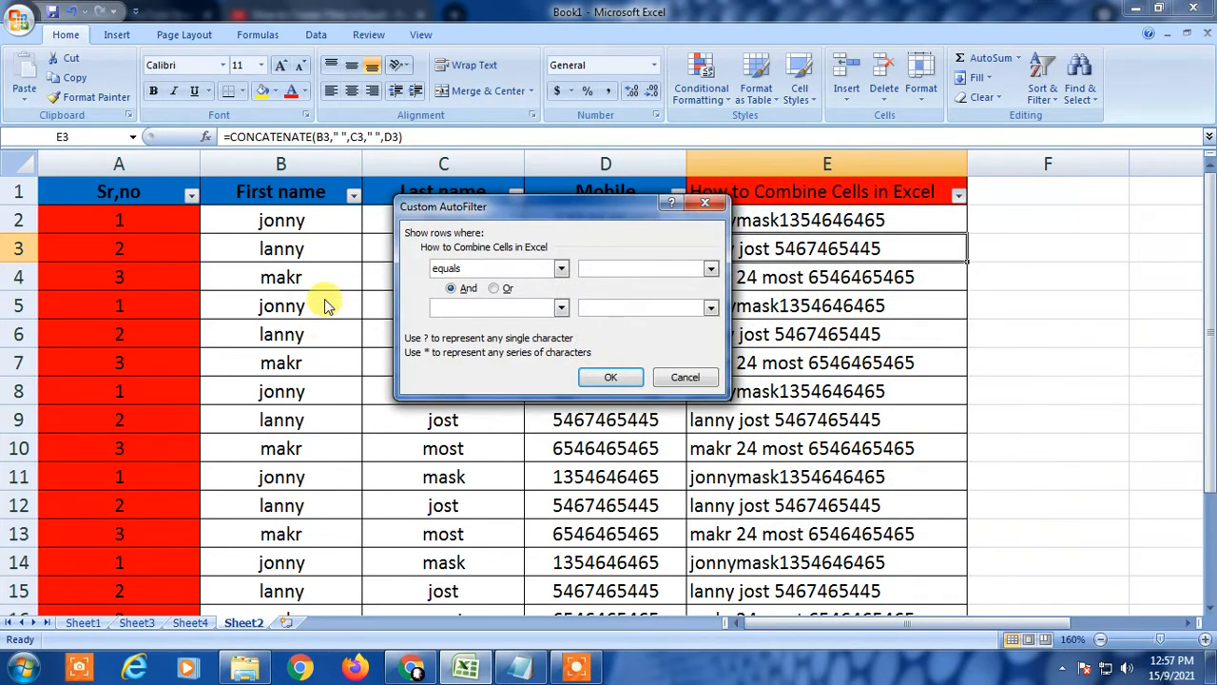
{"action": "left_click", "coordinate": [560, 268]}
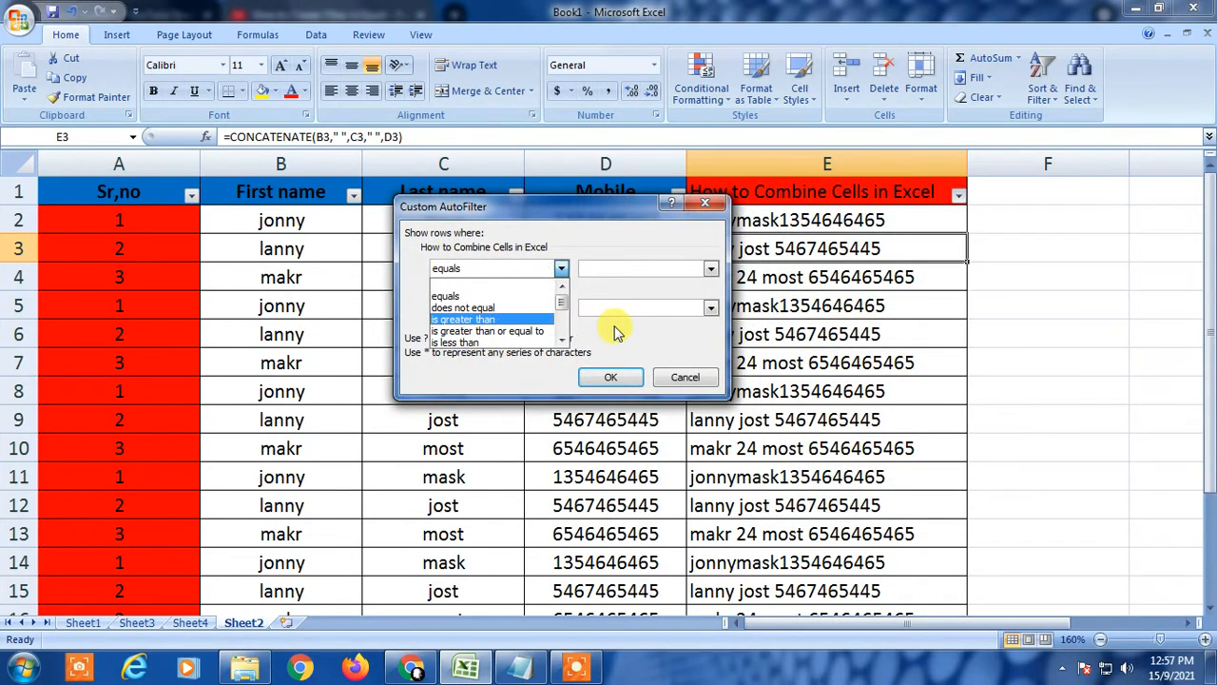
{"action": "left_click", "coordinate": [589, 283]}
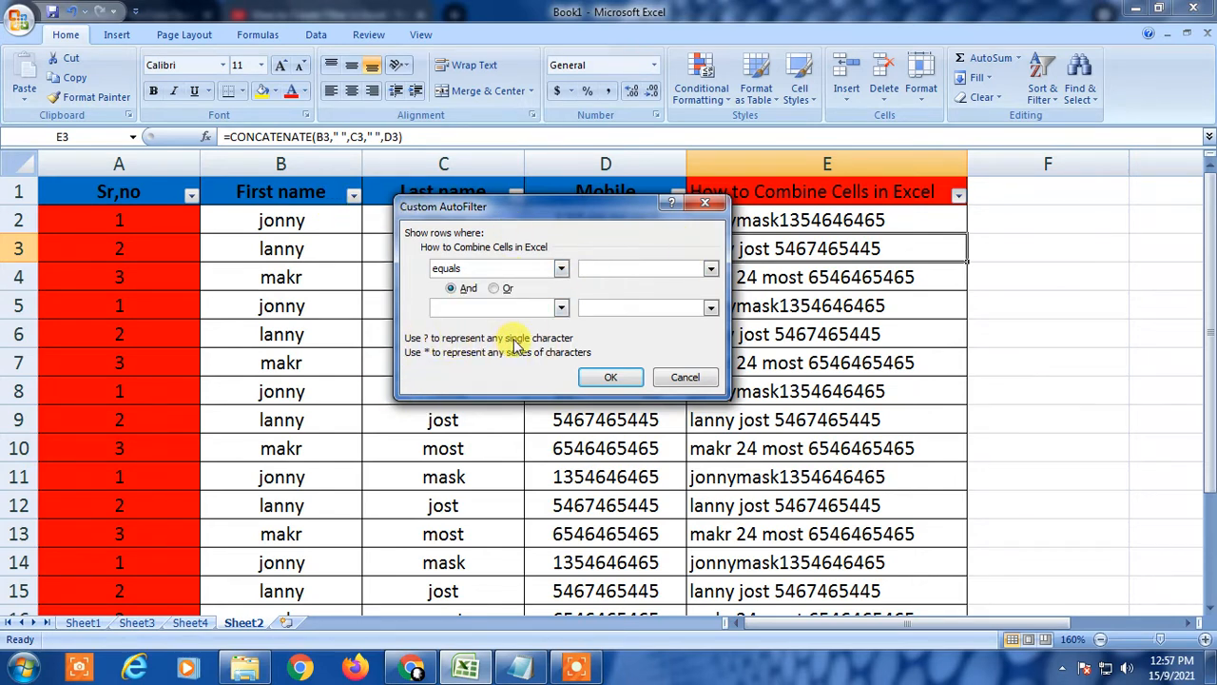
{"action": "left_click", "coordinate": [705, 203]}
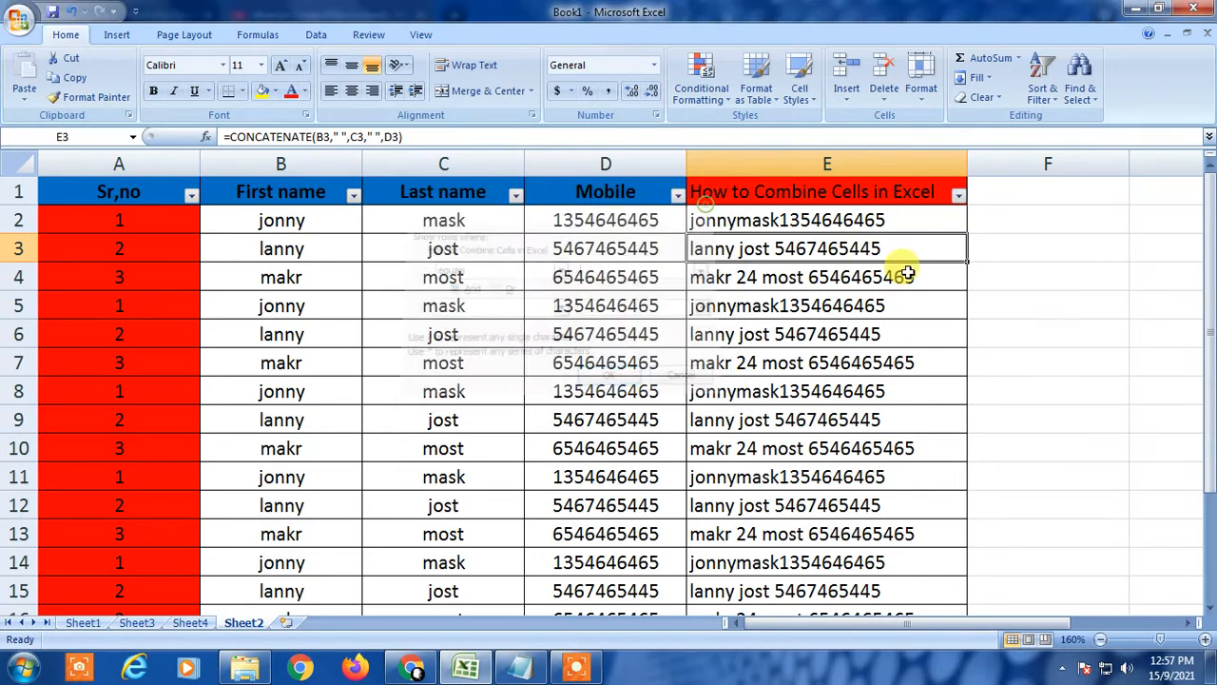
Dismiss the column E filter list unchanged and minimise Excel with Win+D.
{"action": "left_click", "coordinate": [956, 195]}
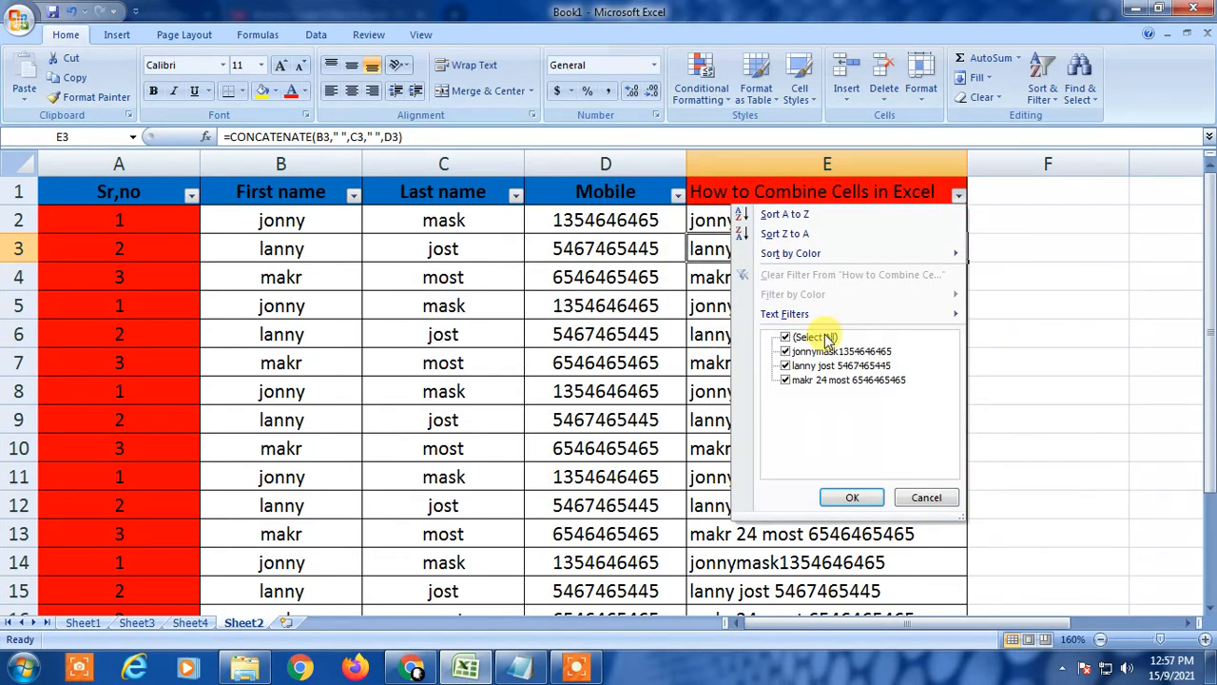
{"action": "left_click", "coordinate": [433, 373]}
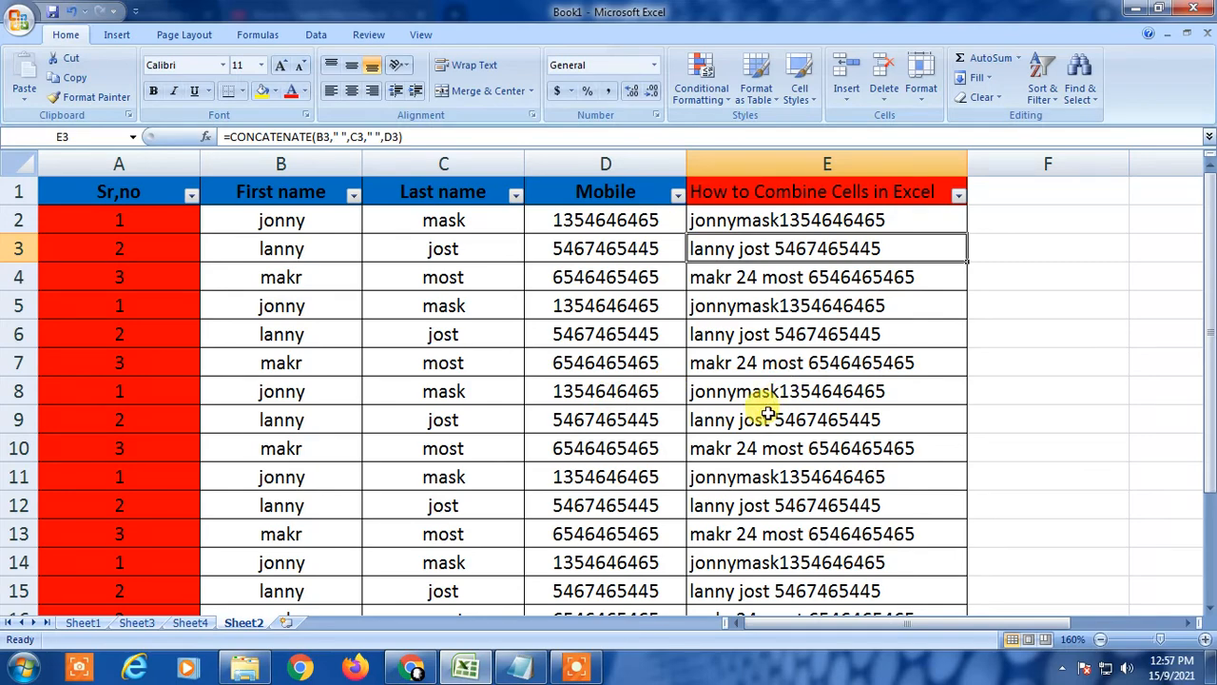
{"action": "key", "text": "super+d"}
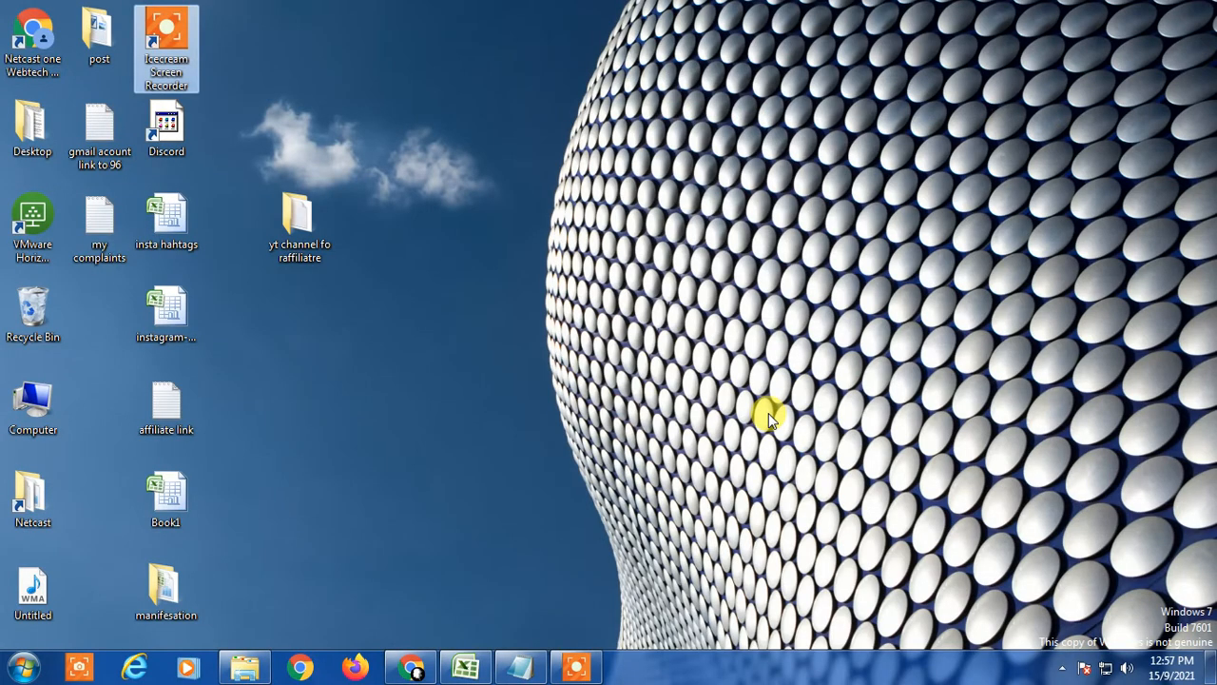